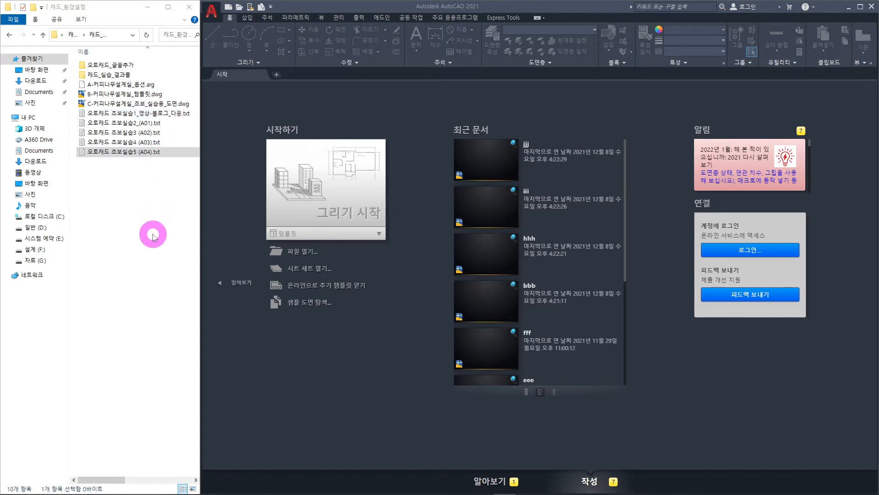
# Start a new drawing from the default template.
pyautogui.click(416, 109)
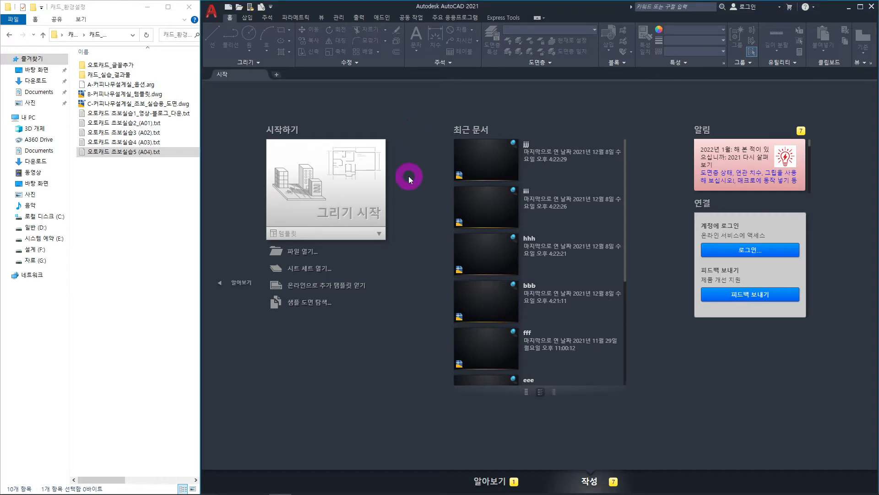
pyautogui.click(346, 186)
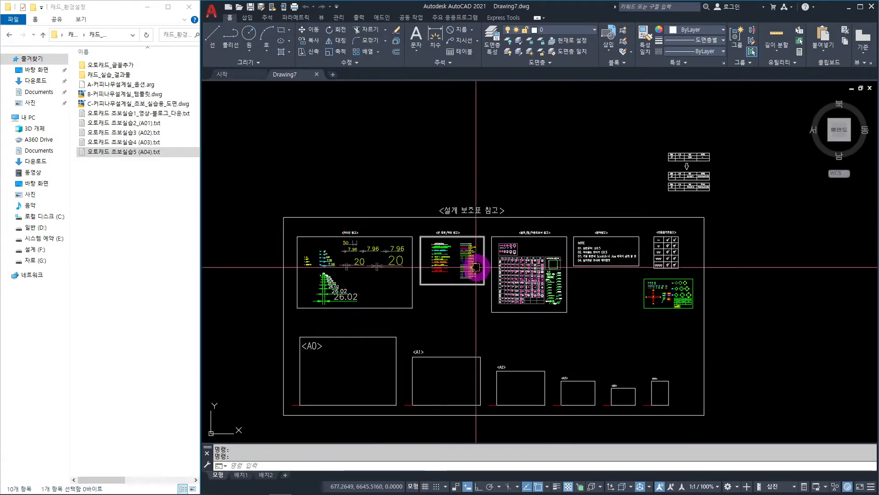
pyautogui.scroll(-4, 461, 277)
pyautogui.moveTo(460, 277)
pyautogui.mouseDown(button='middle')
pyautogui.moveTo(443, 287)
pyautogui.moveTo(406, 285)
pyautogui.mouseUp(button='middle')
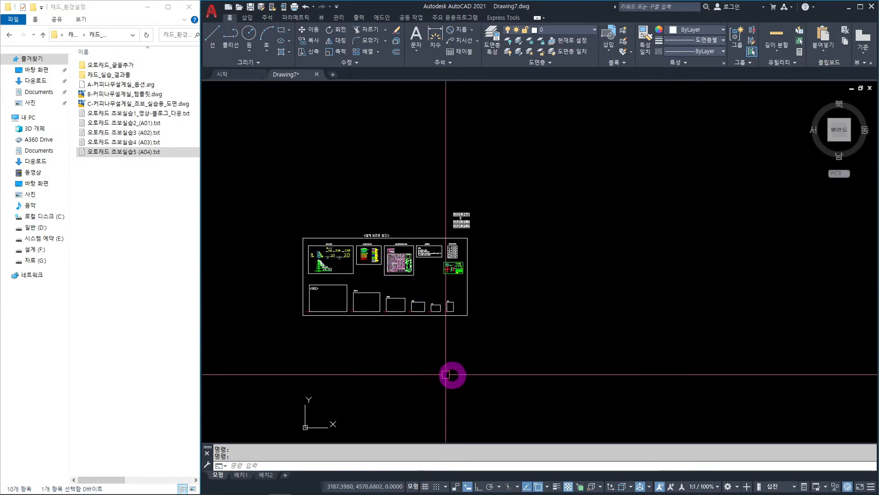
pyautogui.scroll(2, 406, 280)
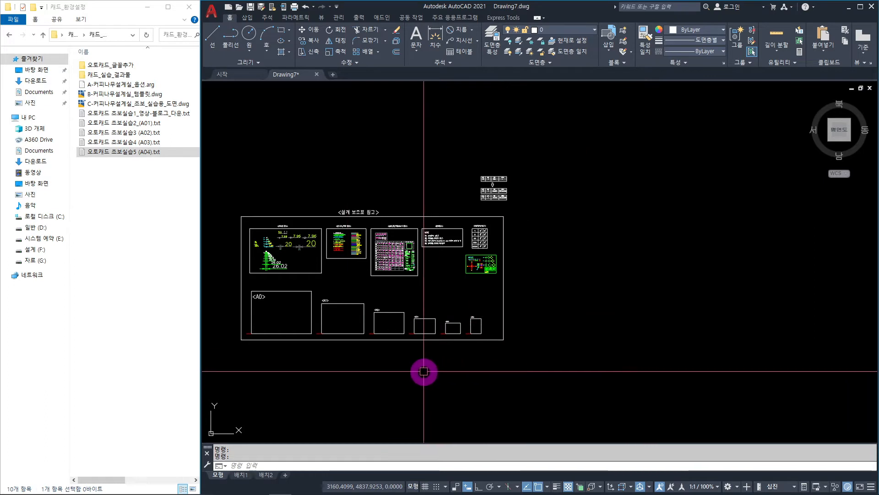
# Save the new drawing as A04-2 in the 캐드_실습_결과물 folder, in AutoCAD 2010/LT2010 DWG format.
pyautogui.moveTo(176, 101)
pyautogui.mouseDown()
pyautogui.moveTo(147, 89)
pyautogui.moveTo(333, 173)
pyautogui.mouseUp()
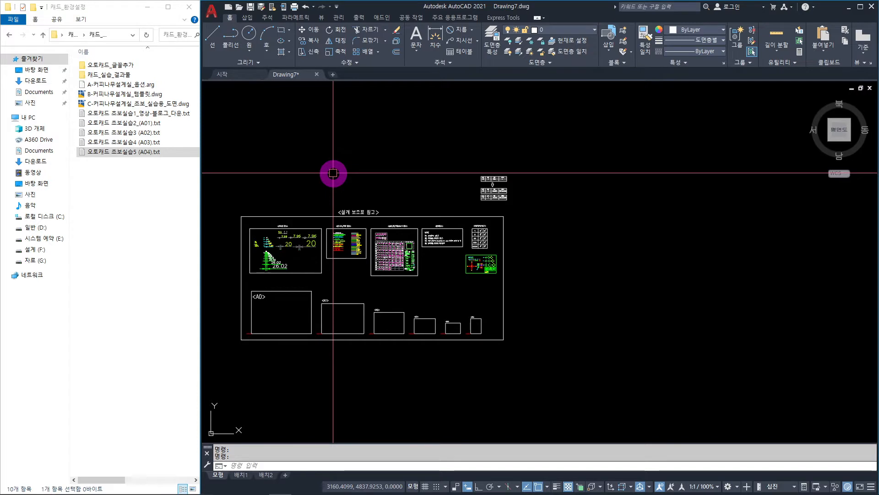
pyautogui.moveTo(333, 173); pyautogui.dragTo(295, 75)
pyautogui.rightClick(296, 75)
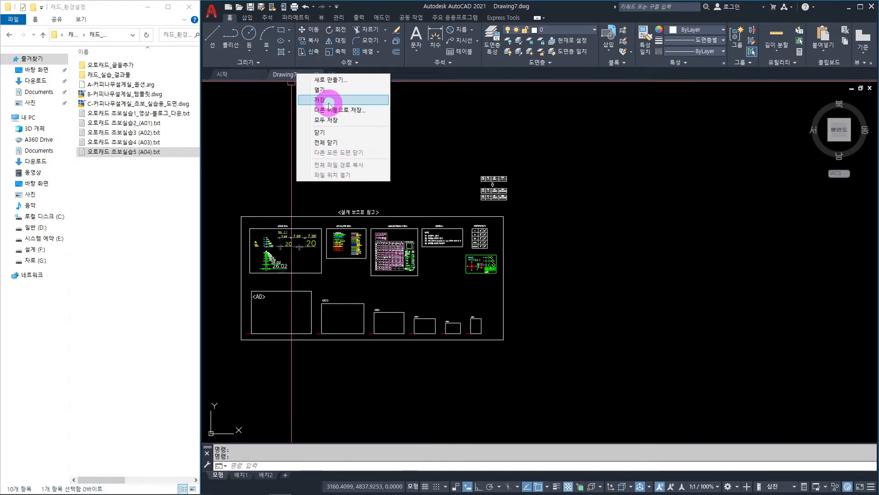
pyautogui.click(327, 100)
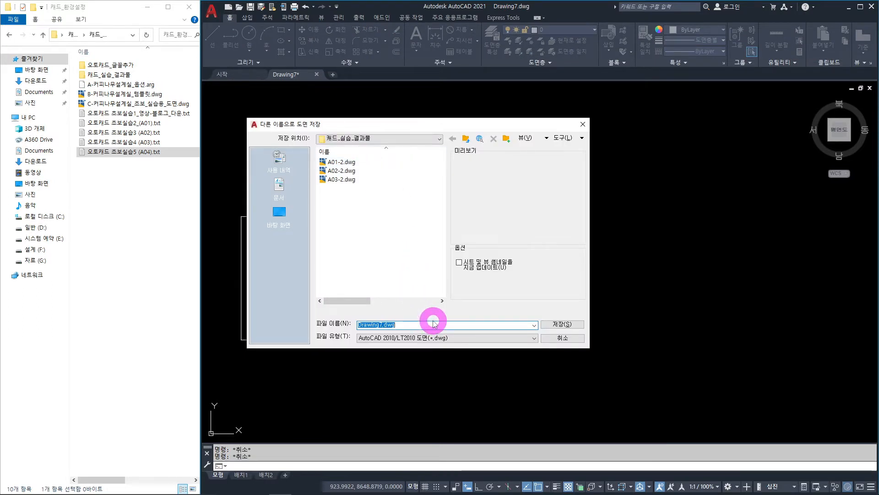
pyautogui.write('A04-2')
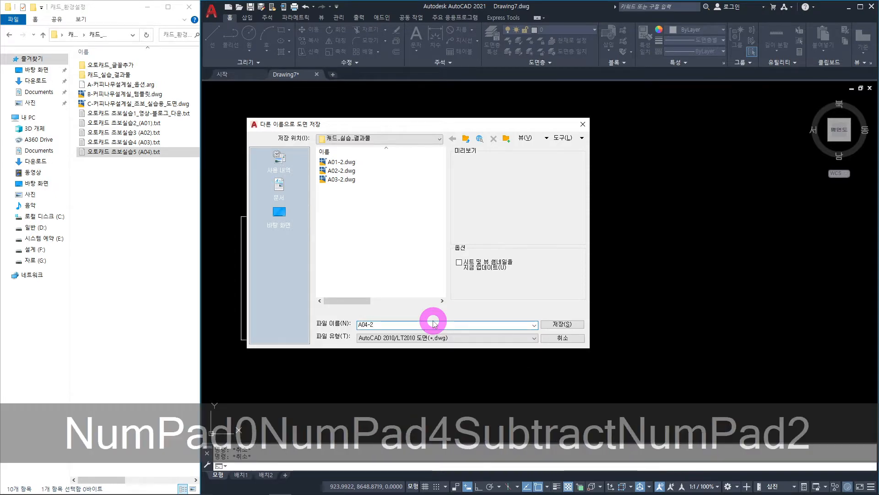
pyautogui.click(563, 323)
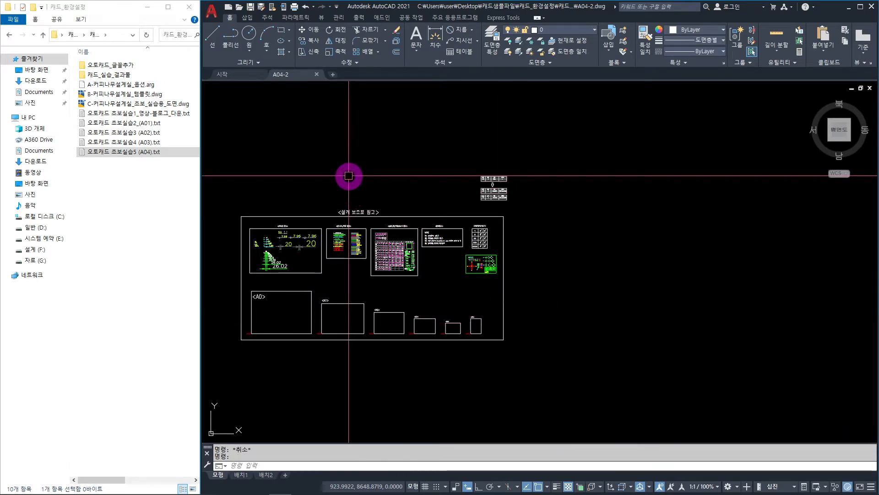
# Open the practice file C-커피나무설계실_초보_실습용_도면.dwg as a separate drawing alongside A04-2.
pyautogui.click(130, 106)
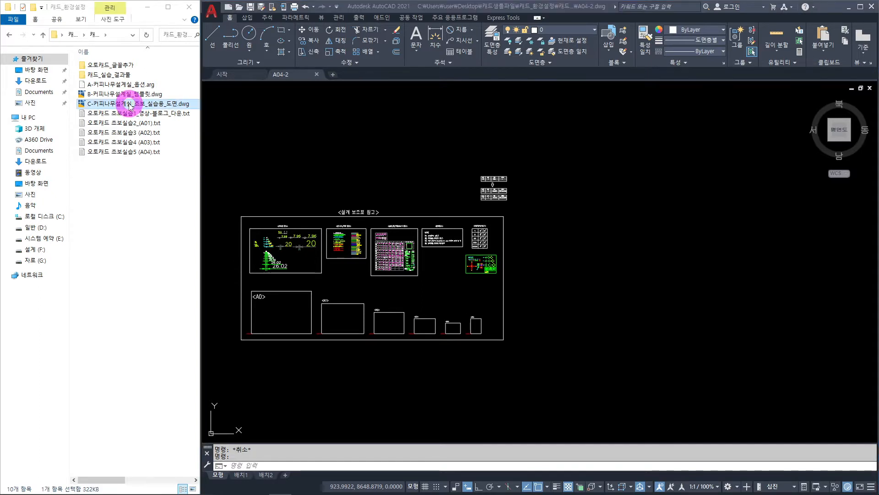
pyautogui.moveTo(130, 105); pyautogui.dragTo(243, 126)
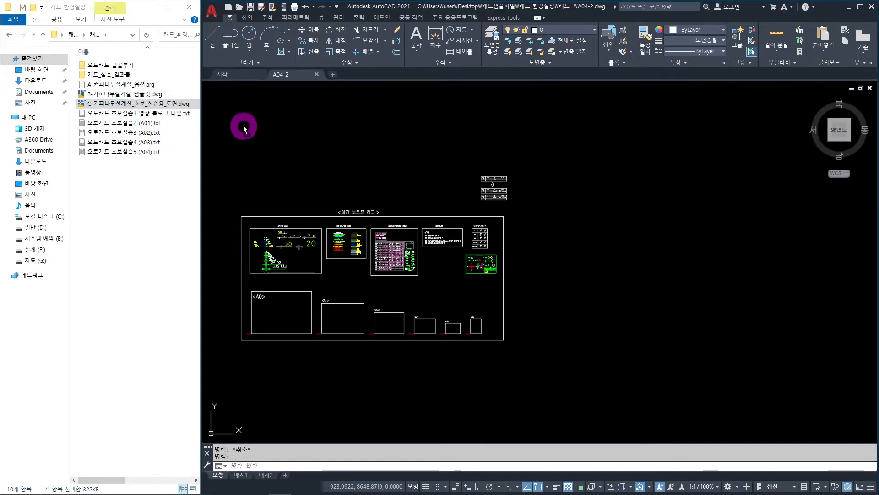
pyautogui.moveTo(239, 75); pyautogui.dragTo(237, 74)
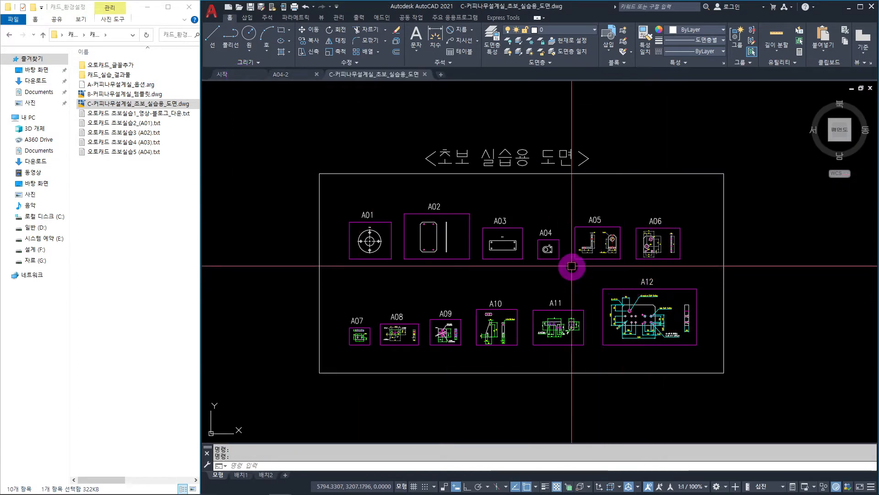
# Copy the A04 example to the clipboard, including its title, magenta frame, part outline and ( t3 ) note.
pyautogui.scroll(10, 554, 251)
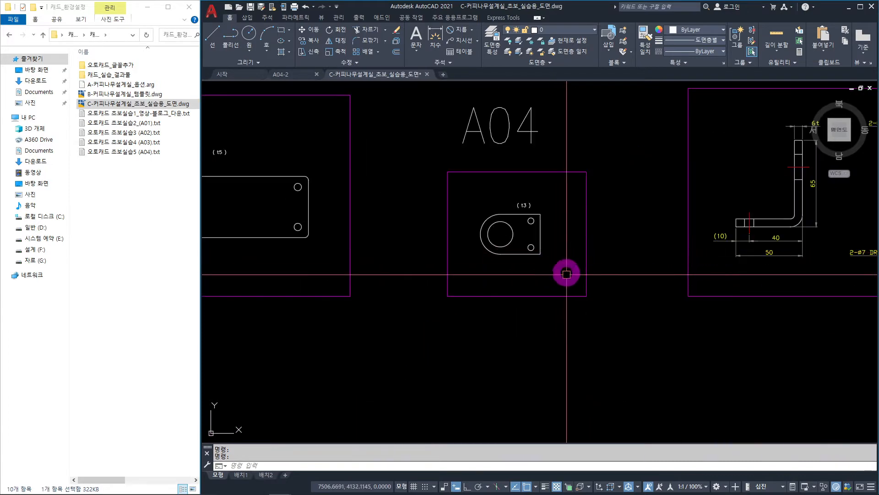
pyautogui.moveTo(626, 245); pyautogui.dragTo(612, 261, button='middle')
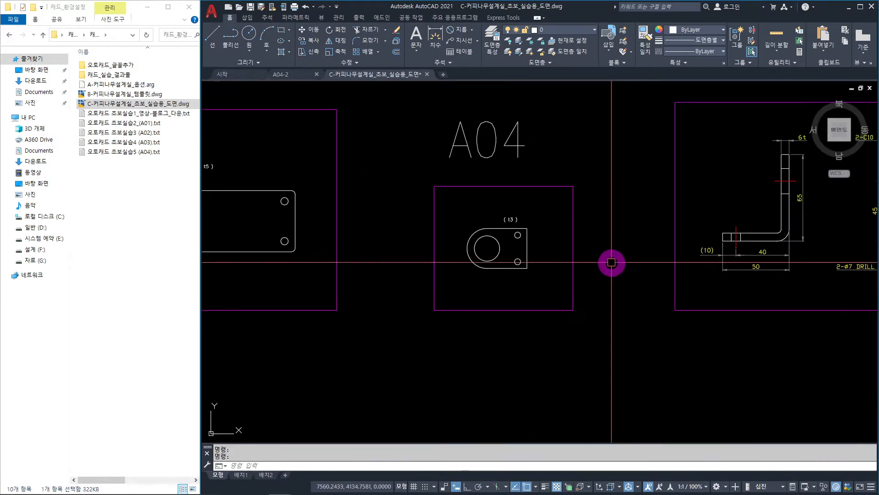
pyautogui.click(614, 104)
pyautogui.click(399, 340)
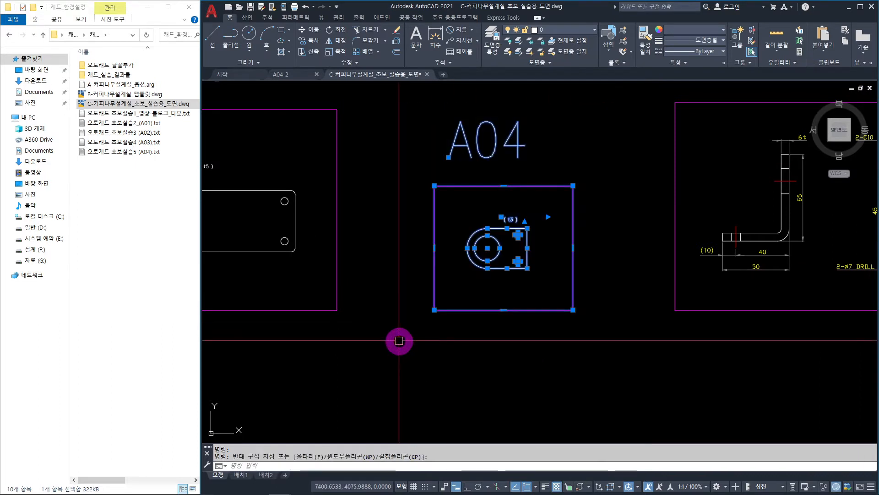
pyautogui.hotkey('ctrl', 'c')
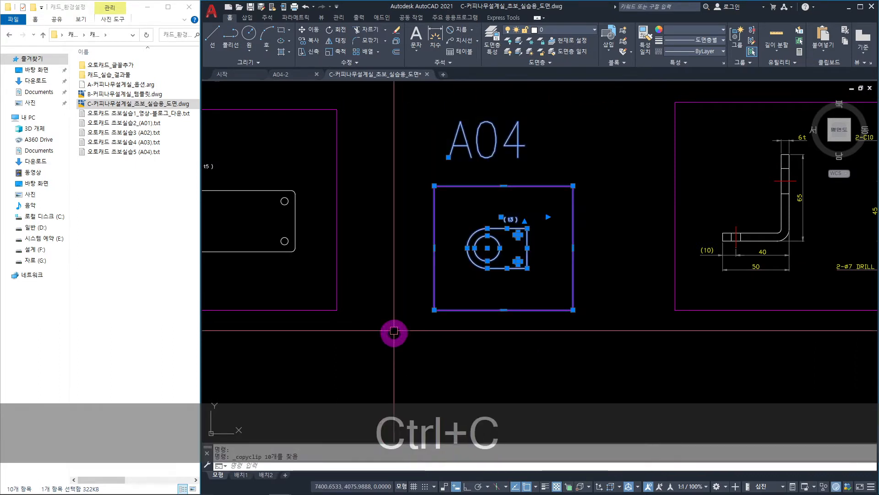
# Paste the A04 example into the A04-2 drawing, in the empty area to the right of the reference tables.
pyautogui.click(292, 74)
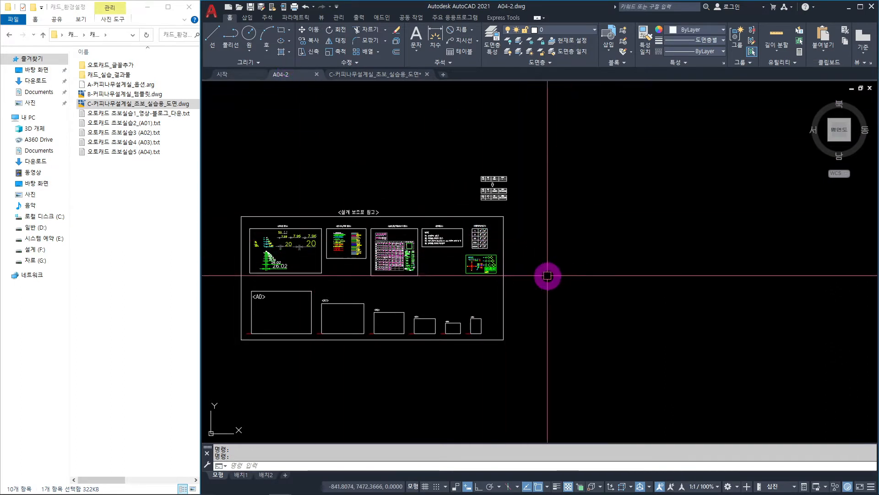
pyautogui.hotkey('ctrl', 'v')
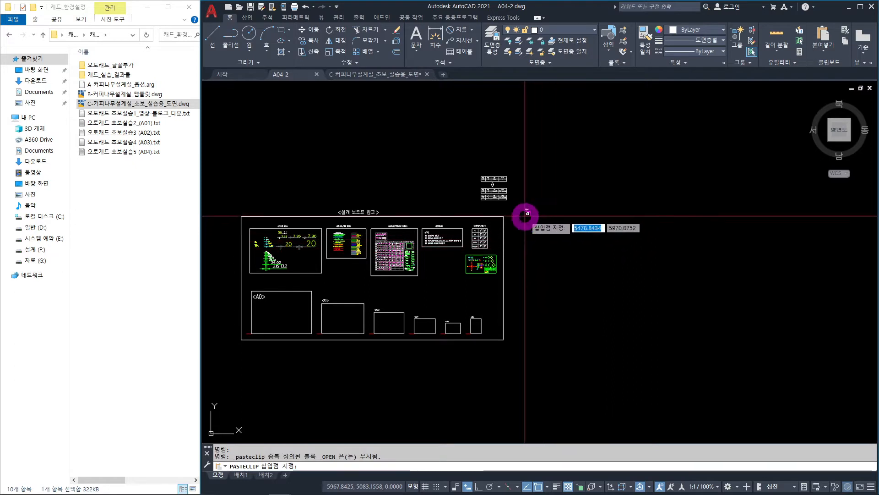
pyautogui.scroll(4, 541, 242)
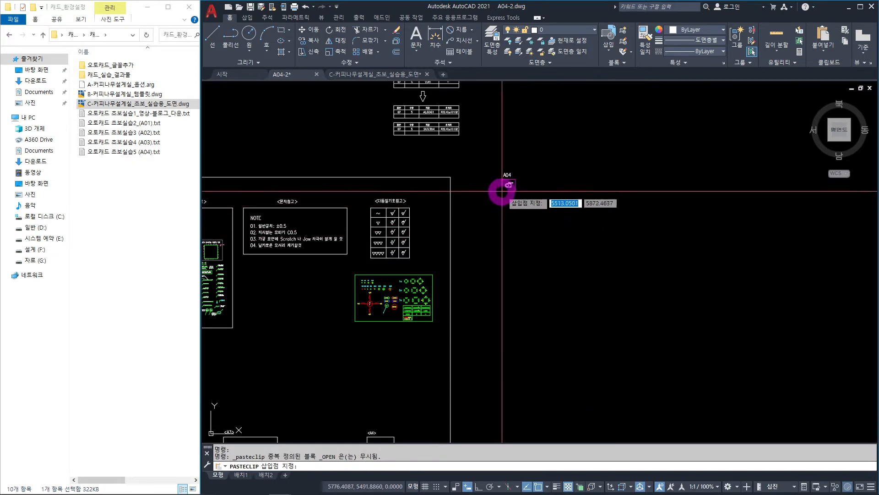
pyautogui.click(511, 194)
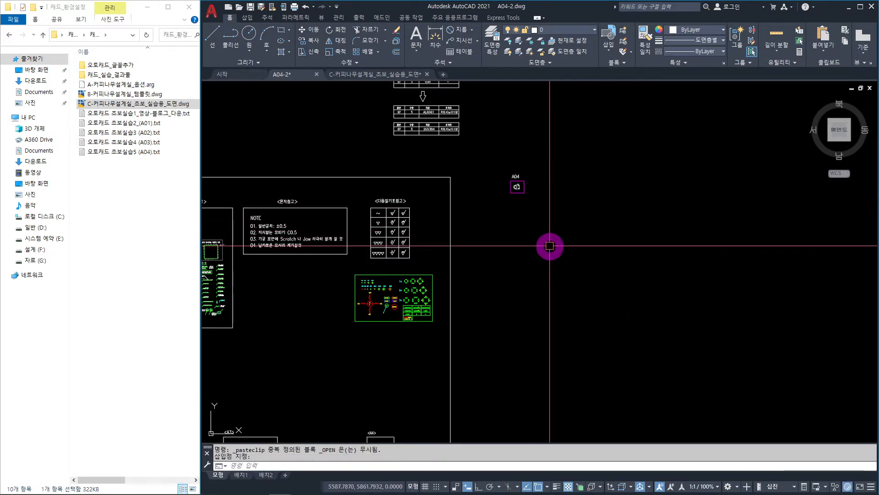
pyautogui.scroll(8, 517, 187)
pyautogui.scroll(4, 501, 234)
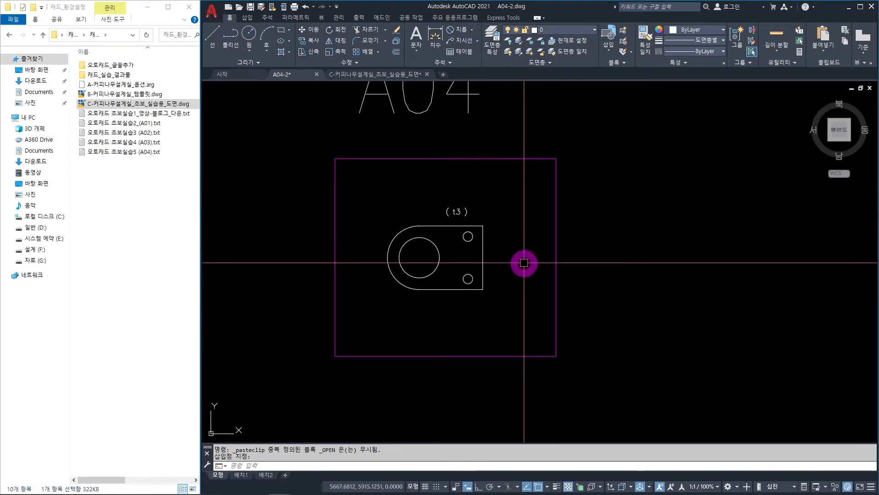
pyautogui.press('Escape')
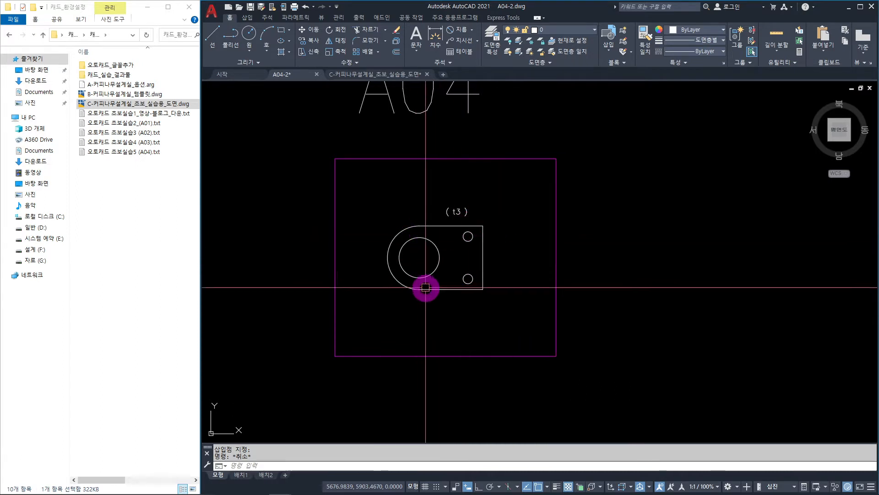
# Add a diameter dimension to the part's large outer arc, placing its text below the bottom edge.
pyautogui.scroll(5, 466, 216)
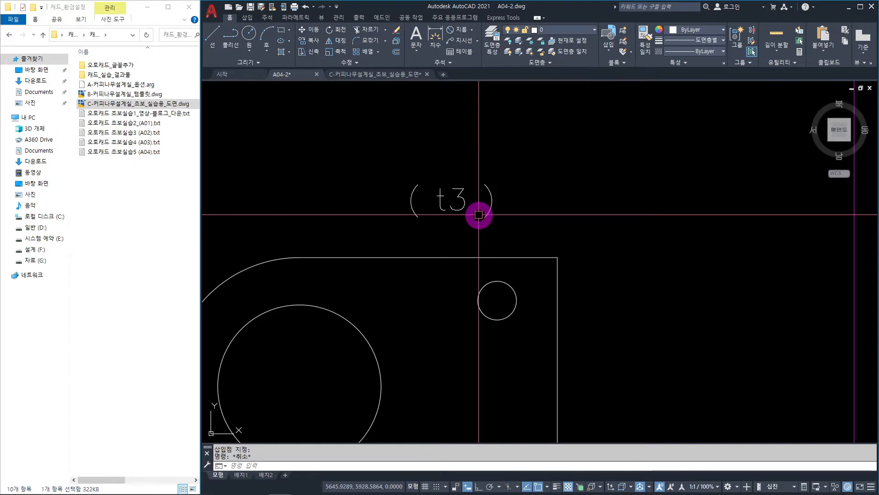
pyautogui.scroll(-6, 476, 216)
pyautogui.scroll(2, 457, 265)
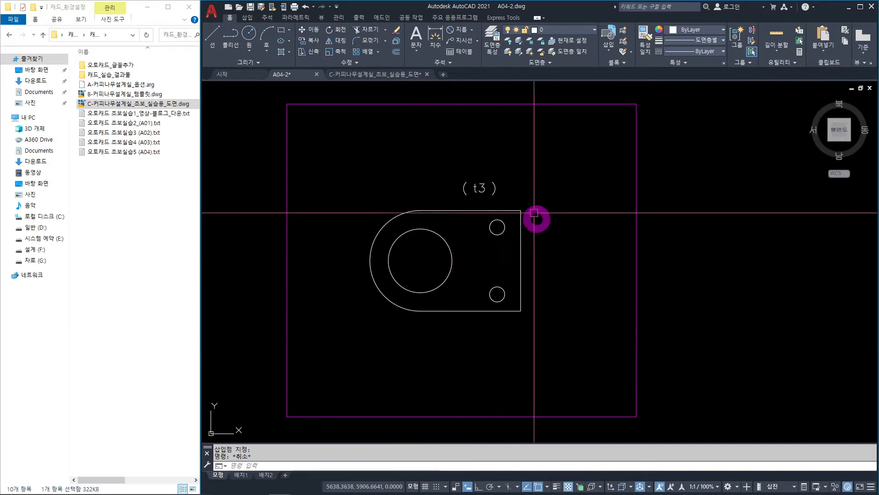
pyautogui.click(472, 30)
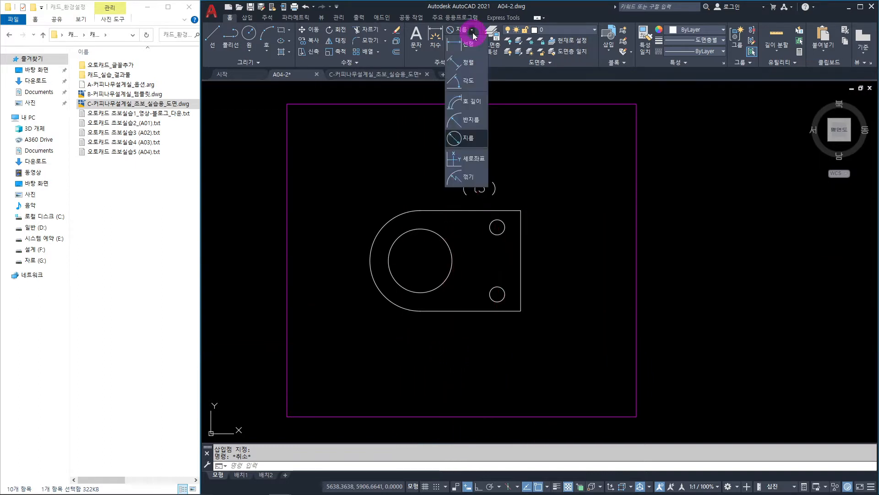
pyautogui.click(453, 144)
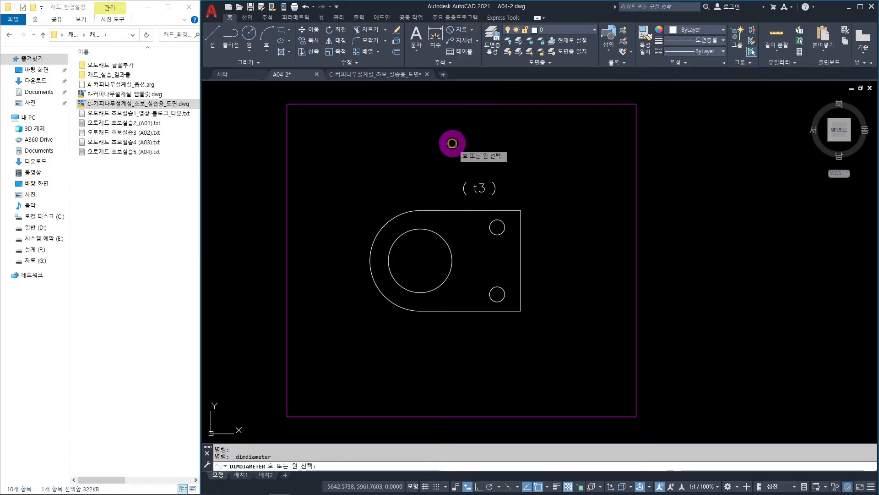
pyautogui.click(385, 299)
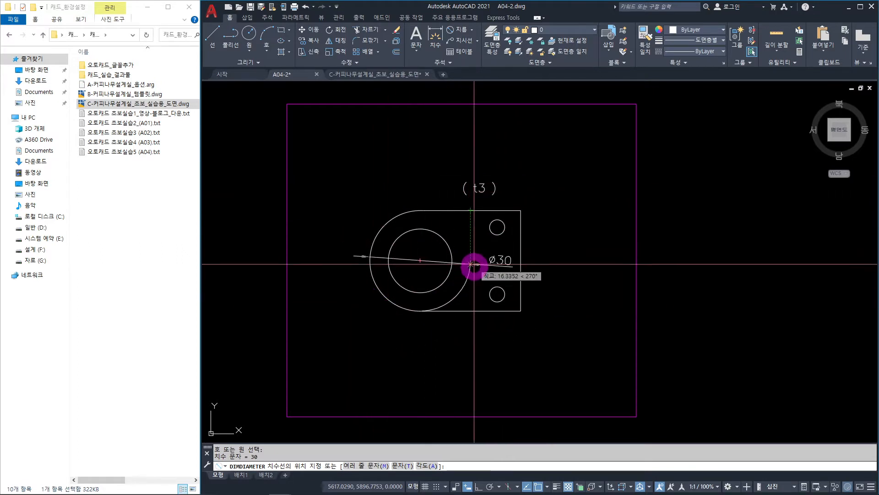
pyautogui.click(462, 330)
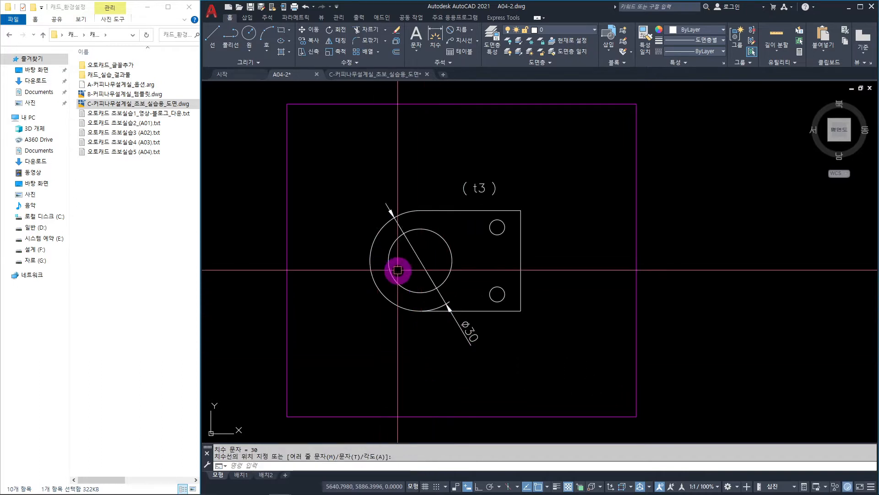
# Add a radius dimension to the outer arc, placing its text outside the part at the lower left.
pyautogui.click(475, 32)
pyautogui.click(485, 122)
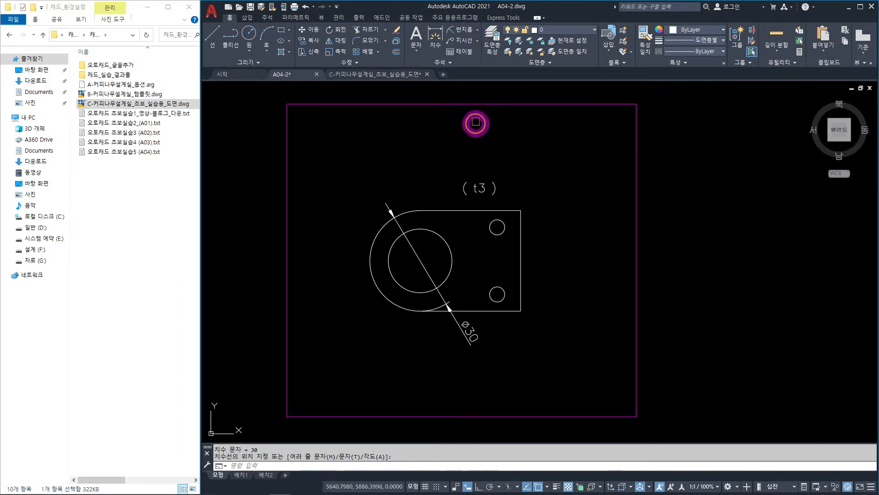
pyautogui.click(376, 283)
pyautogui.click(334, 313)
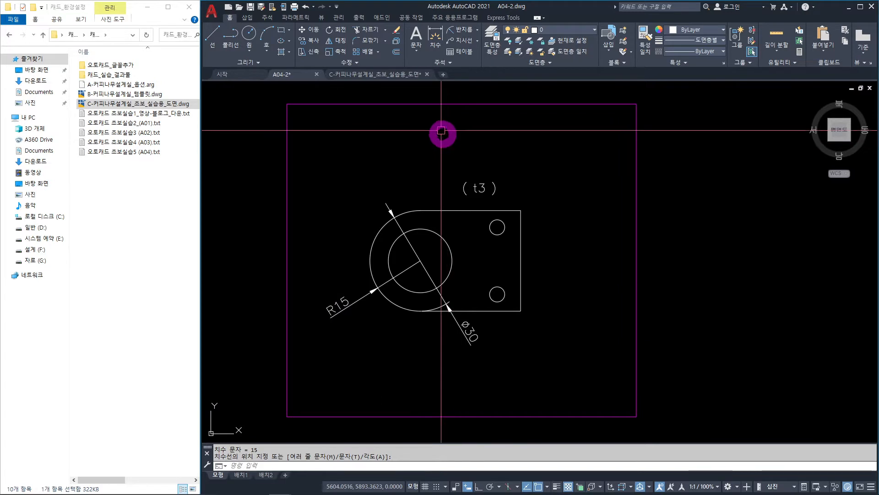
# Add diameter dimensions to the large inner hole and the upper small hole, placing both texts outside the part outline.
pyautogui.click(477, 34)
pyautogui.click(472, 139)
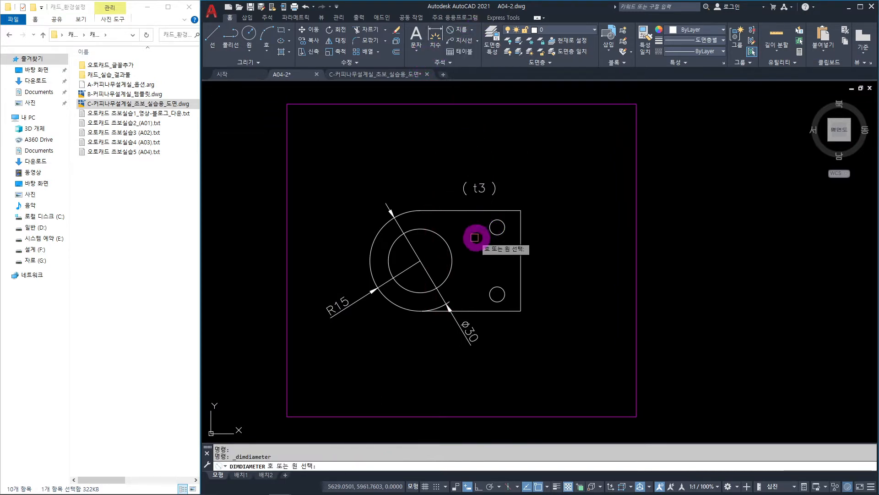
pyautogui.click(392, 254)
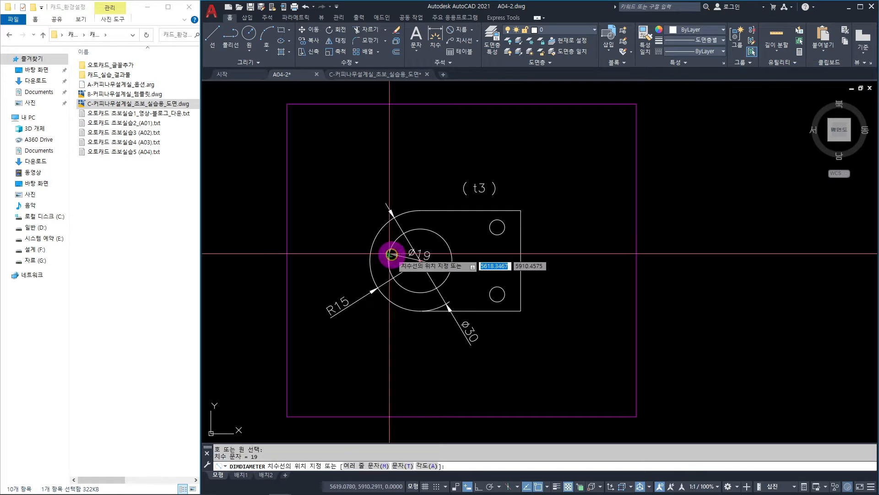
pyautogui.click(342, 235)
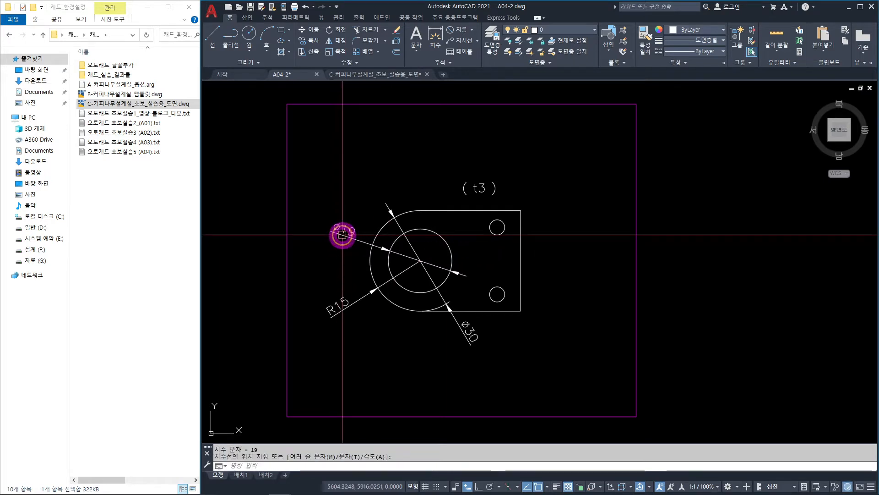
pyautogui.click(348, 253)
pyautogui.press('space')
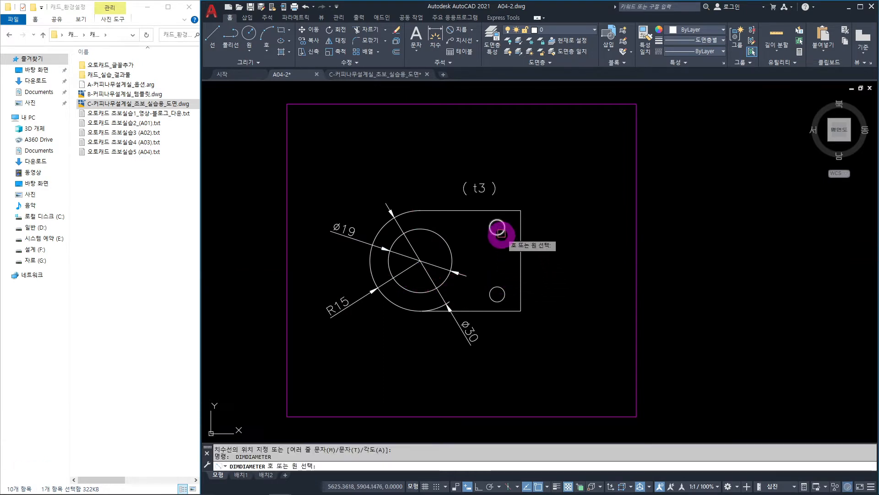
pyautogui.click(501, 232)
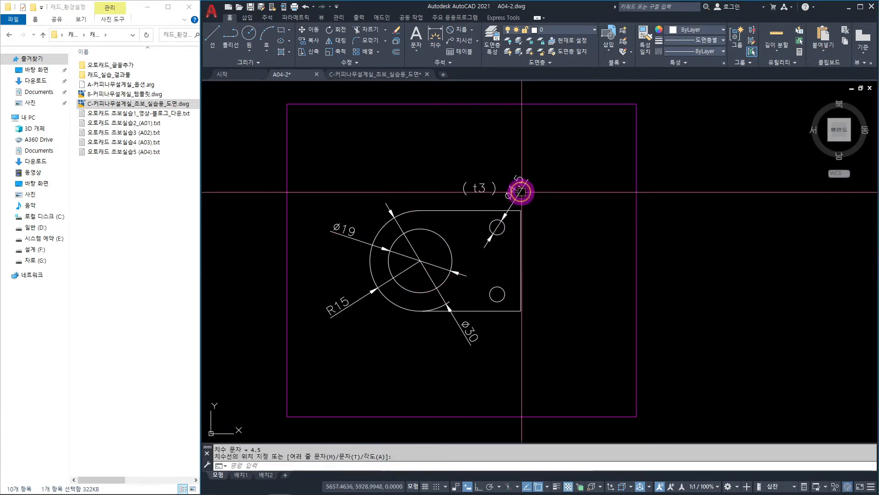
# Add a diameter dimension to the lower small hole, placing its text outside the part's right edge.
pyautogui.press('space')
pyautogui.click(504, 303)
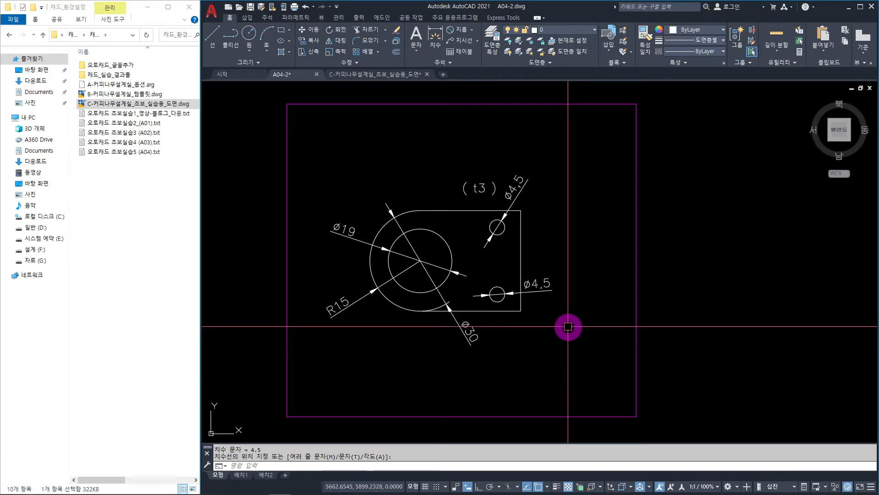
pyautogui.press('Escape')
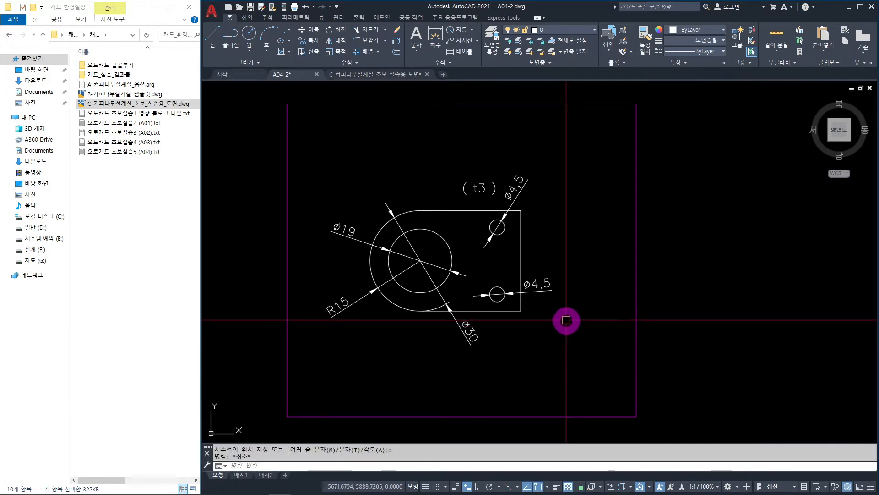
# Add a linear dimension for the height of the part's right edge, placed well to the right of the outline.
pyautogui.click(472, 31)
pyautogui.click(471, 46)
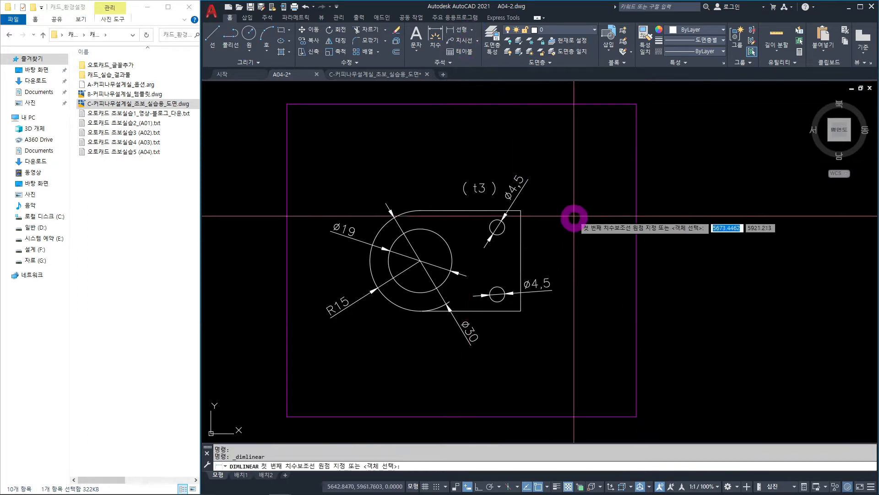
pyautogui.click(521, 211)
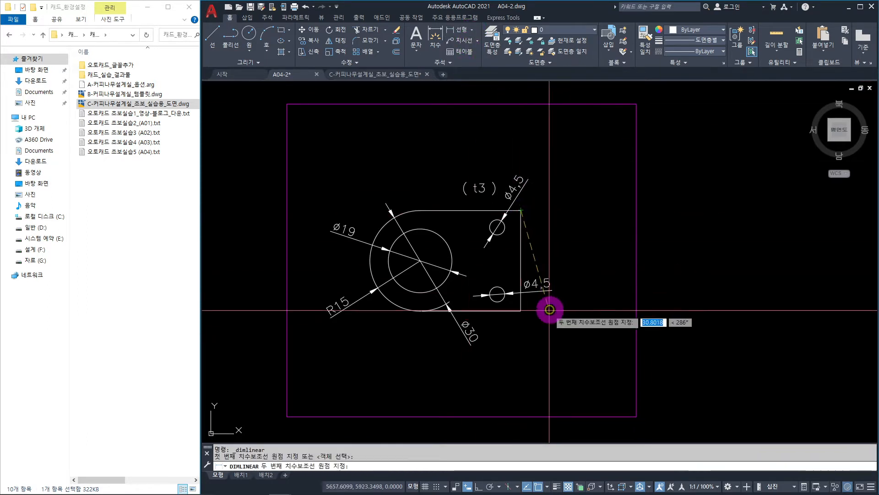
pyautogui.click(521, 311)
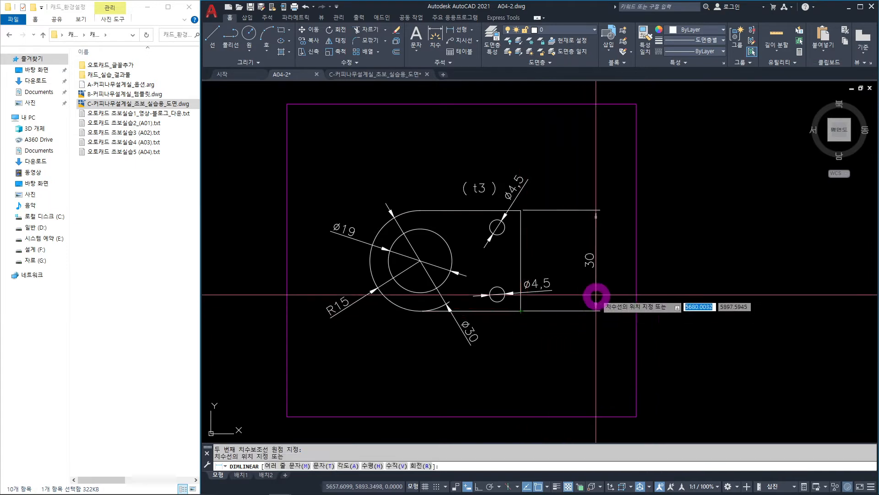
pyautogui.click(598, 278)
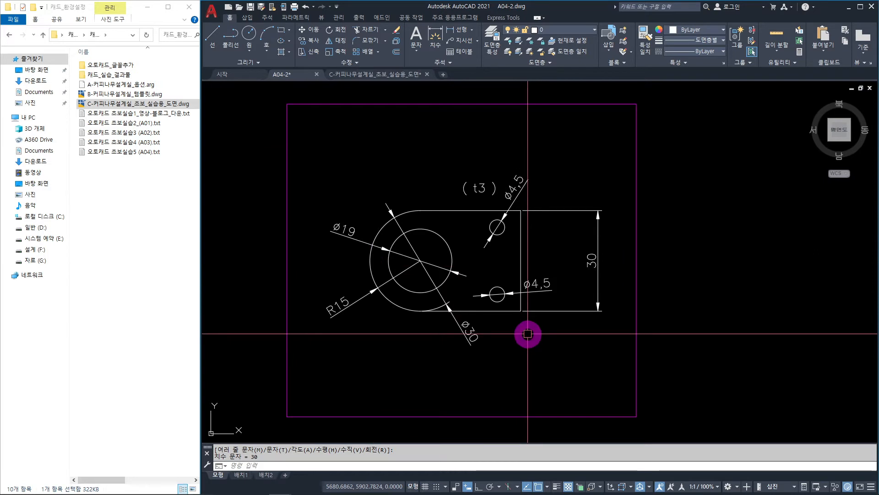
# Dimension the part's overall length from the lower right corner to the outer arc's left quadrant, placed near the bottom of the frame.
pyautogui.press('space')
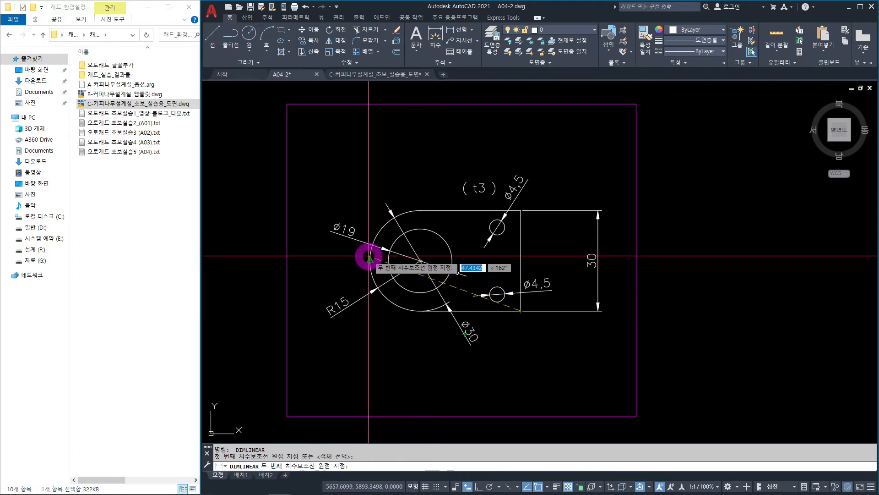
pyautogui.scroll(4, 369, 258)
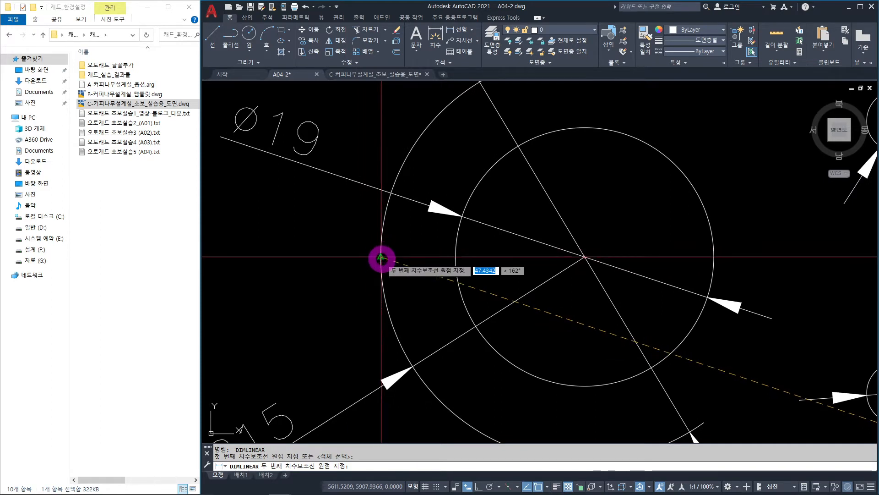
pyautogui.keyDown('shift'); pyautogui.rightClick(331, 220); pyautogui.keyUp('shift')
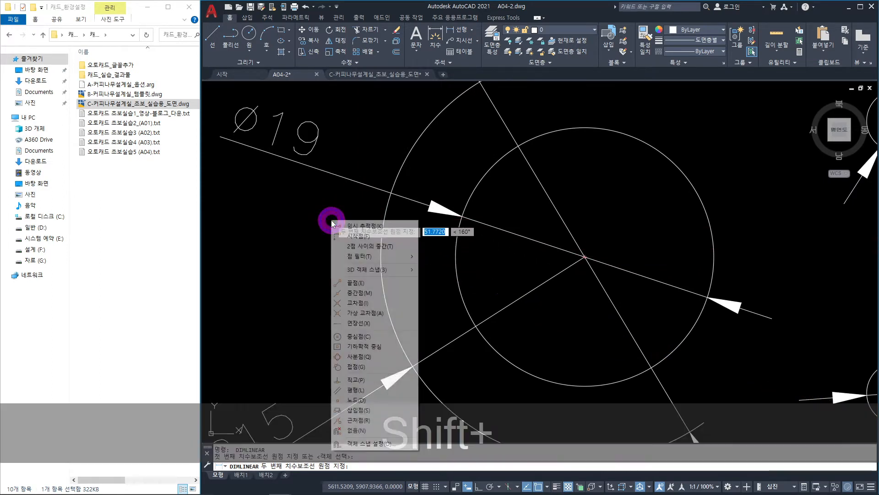
pyautogui.click(353, 357)
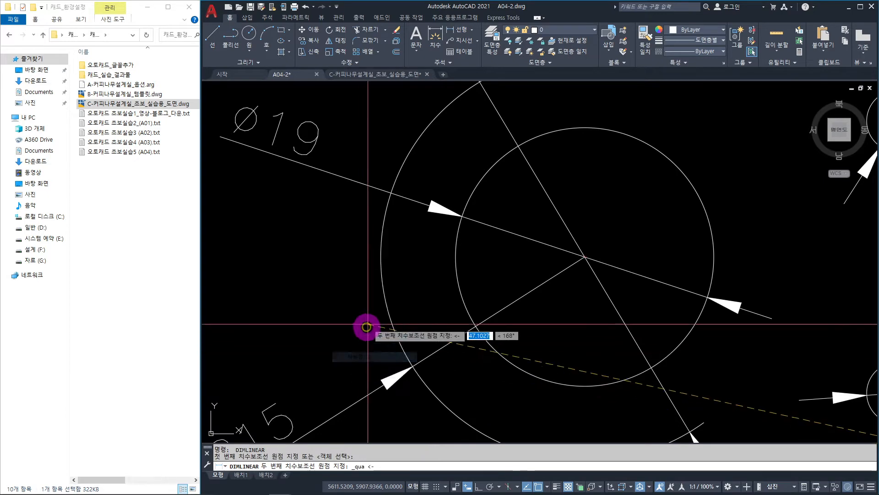
pyautogui.click(381, 258)
pyautogui.scroll(-6, 476, 310)
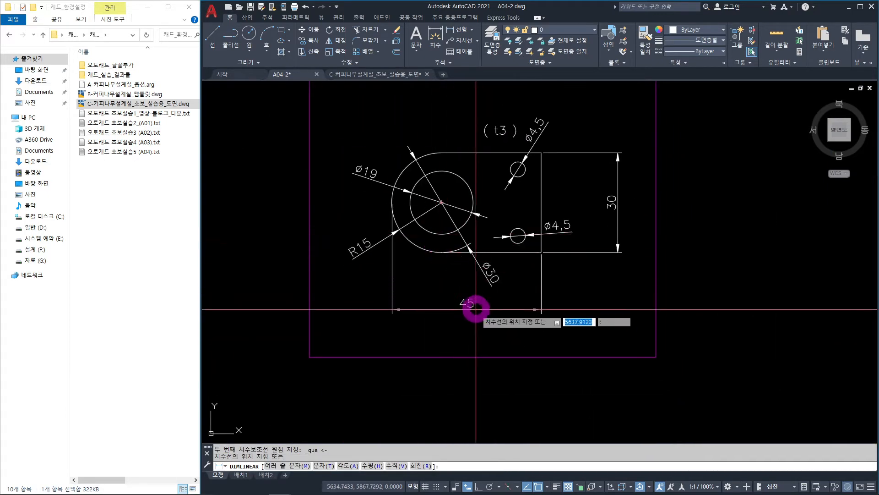
pyautogui.click(487, 338)
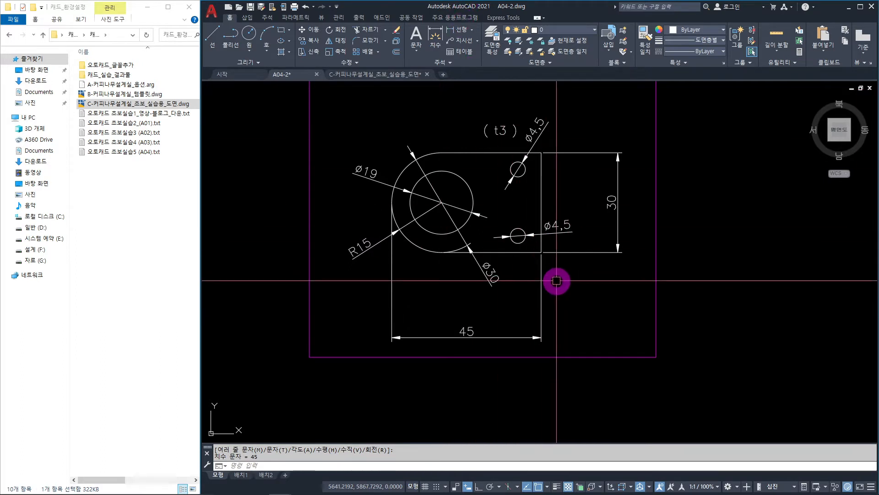
# Dimension the horizontal distance from the lower right corner to the large hole's center, placed above the overall length dimension.
pyautogui.press('space')
pyautogui.click(536, 250)
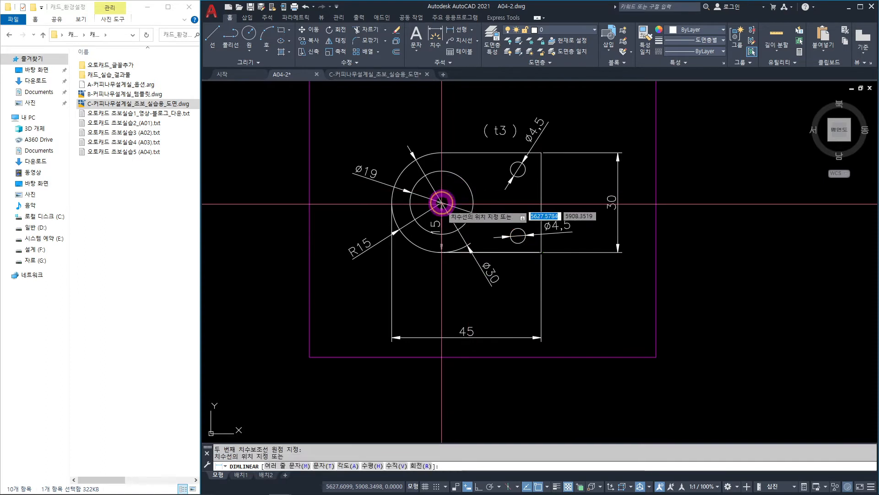
pyautogui.click(489, 304)
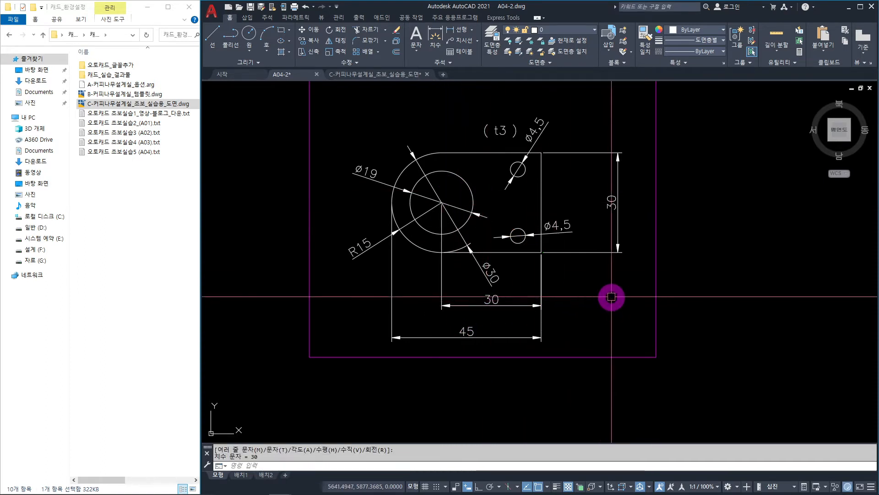
# Dimension the vertical distance from the lower right corner to the lower small hole's center, placed inside the height dimension.
pyautogui.press('space')
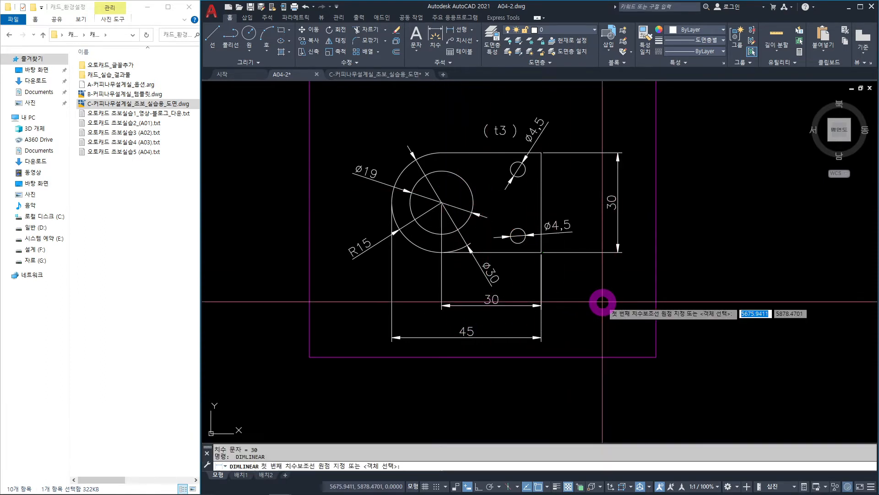
pyautogui.scroll(3, 559, 294)
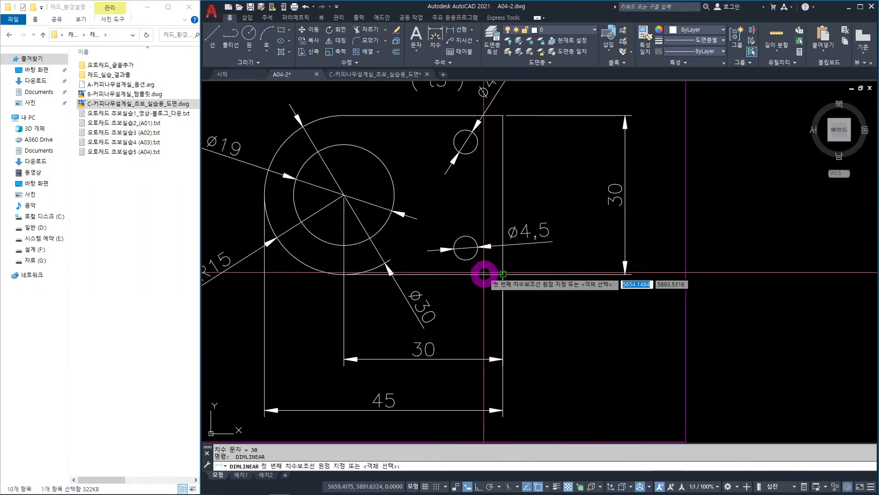
pyautogui.scroll(7, 503, 274)
pyautogui.click(503, 274)
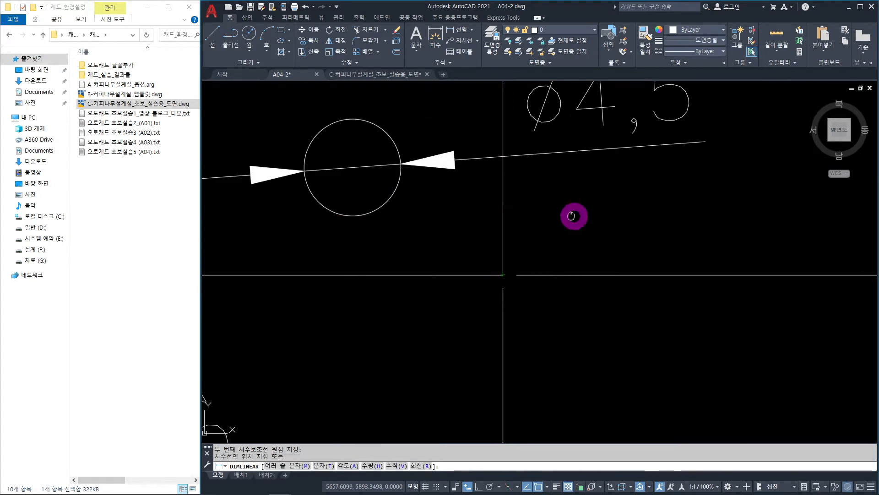
pyautogui.scroll(-5, 541, 229)
pyautogui.click(536, 233)
pyautogui.moveTo(474, 328)
pyautogui.mouseDown(button='middle')
pyautogui.moveTo(530, 334)
pyautogui.moveTo(510, 349)
pyautogui.mouseUp(button='middle')
pyautogui.scroll(-2, 508, 313)
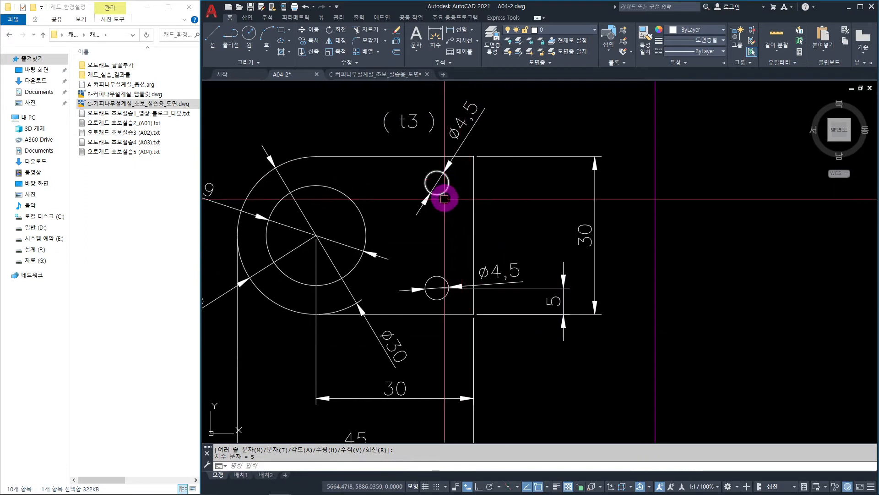
# Dimension the vertical spacing between the small holes and the upper hole's distance to the top edge, in line with the lower hole's offset dimension.
pyautogui.press('space')
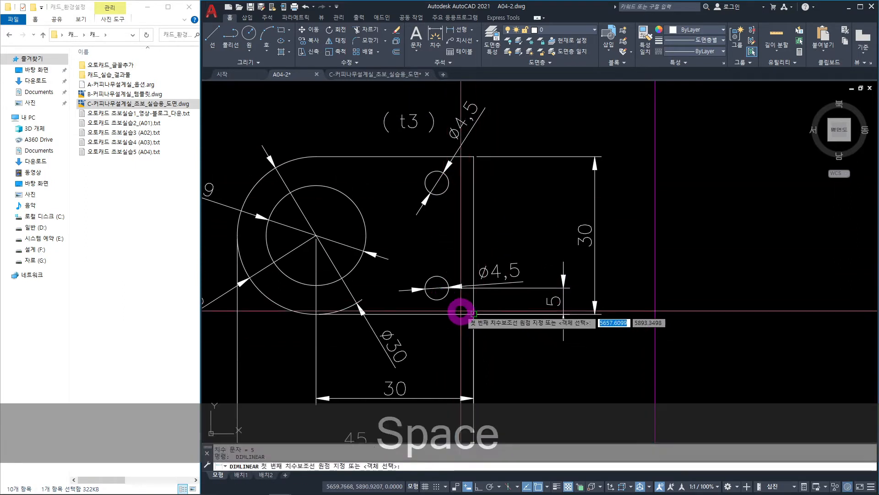
pyautogui.click(437, 288)
pyautogui.moveTo(444, 237); pyautogui.dragTo(438, 277, button='middle')
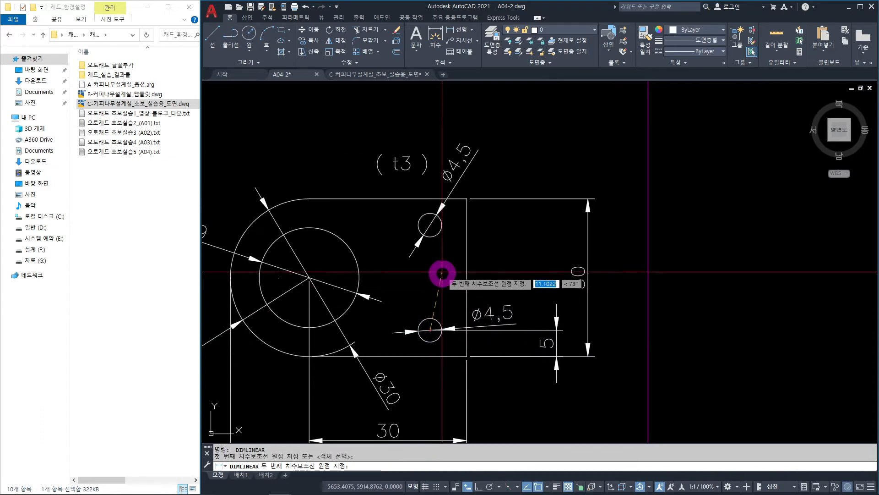
pyautogui.click(437, 237)
pyautogui.moveTo(531, 261); pyautogui.dragTo(504, 209, button='middle')
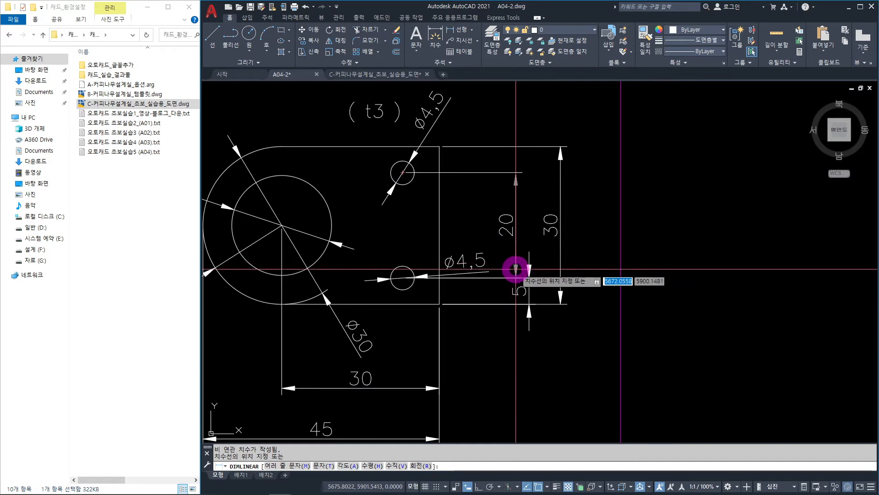
pyautogui.click(530, 287)
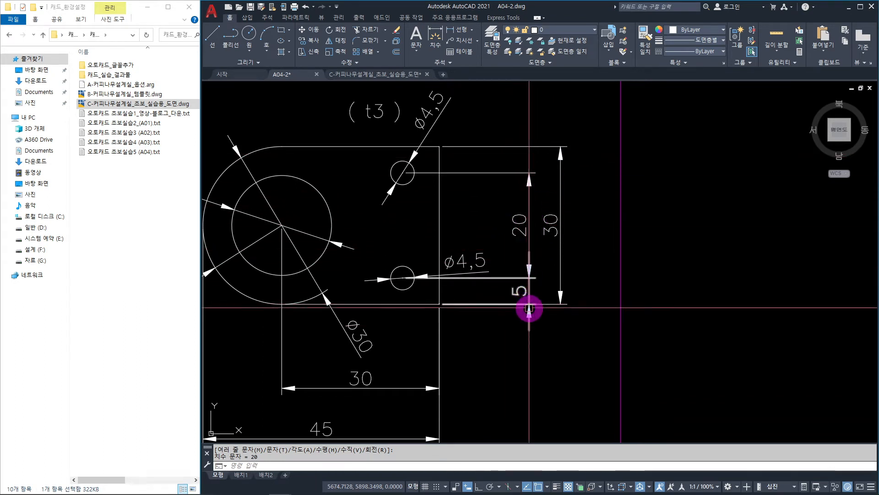
pyautogui.press('space')
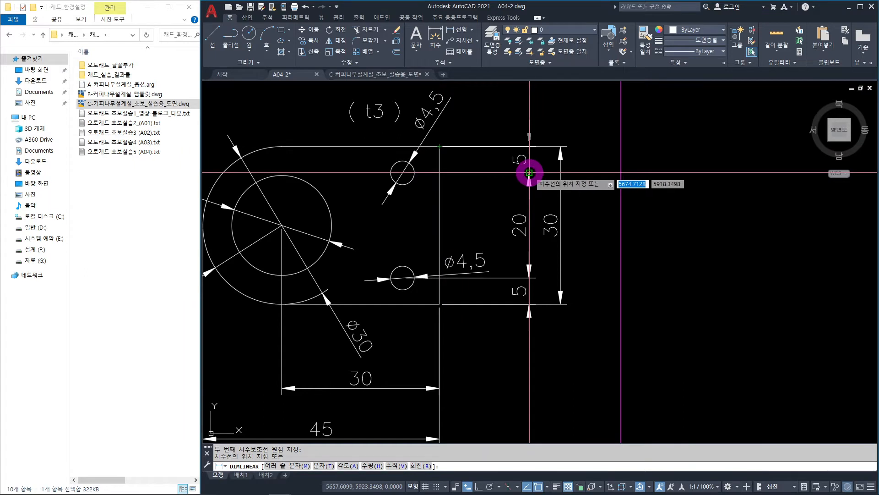
pyautogui.click(529, 171)
# Dimension the horizontal distance from the lower small hole's center to the right edge, placed above the other horizontal dimensions.
pyautogui.moveTo(504, 335); pyautogui.dragTo(535, 276, button='middle')
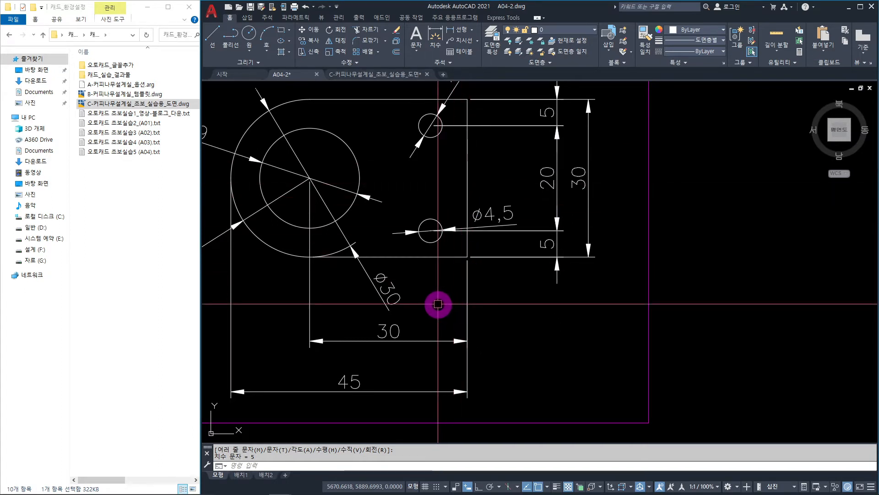
pyautogui.press('space')
pyautogui.click(430, 232)
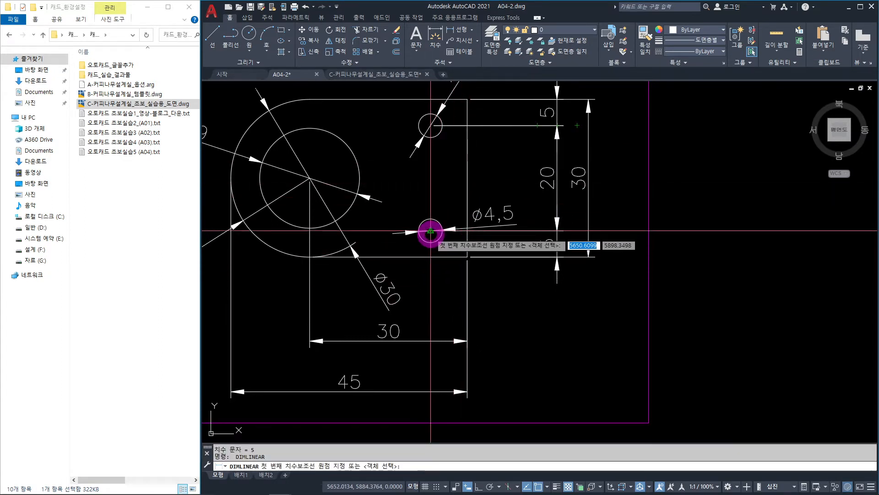
pyautogui.click(467, 257)
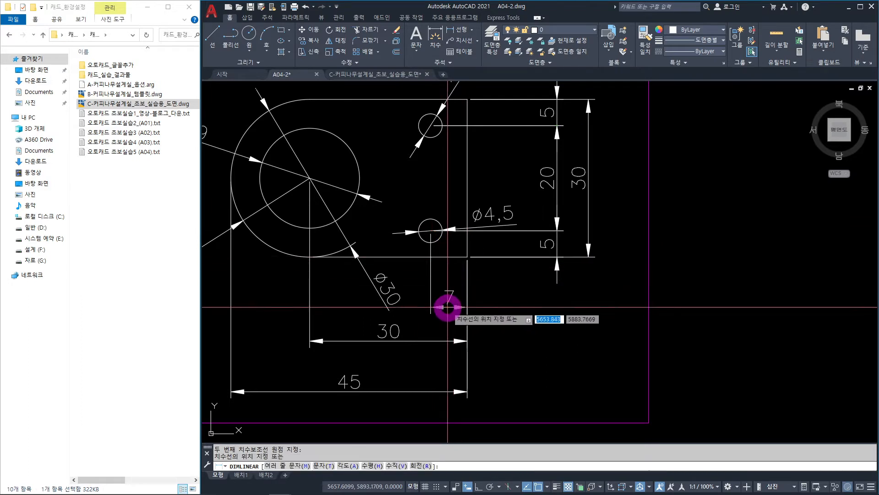
pyautogui.click(447, 307)
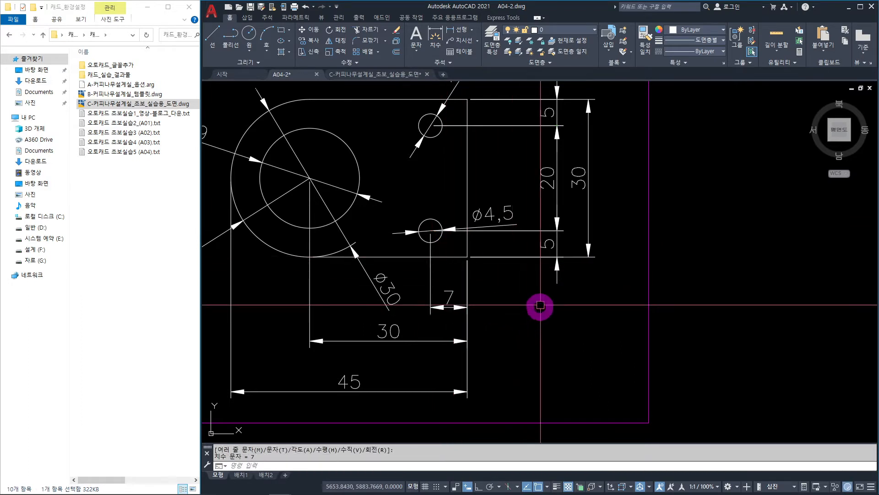
# Examine the completed set of dimensions on the A04 part, both close up and within its whole frame.
pyautogui.scroll(-5, 532, 312)
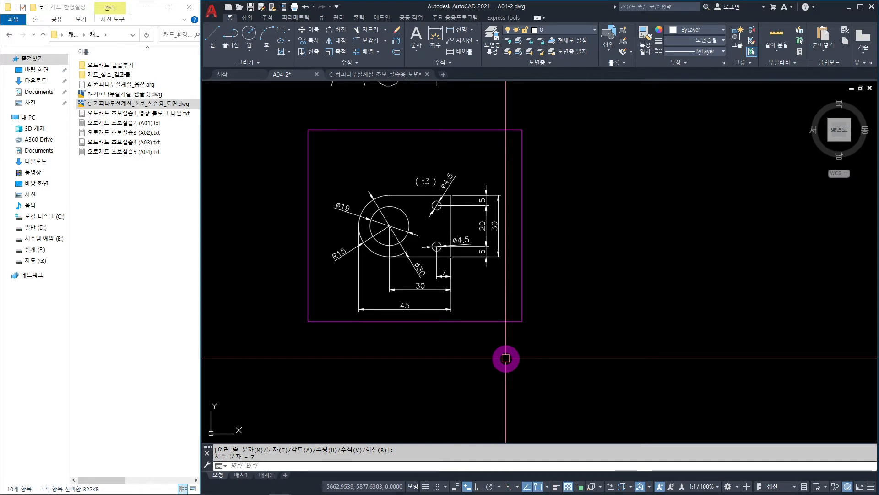
pyautogui.moveTo(574, 363); pyautogui.dragTo(563, 379, button='middle')
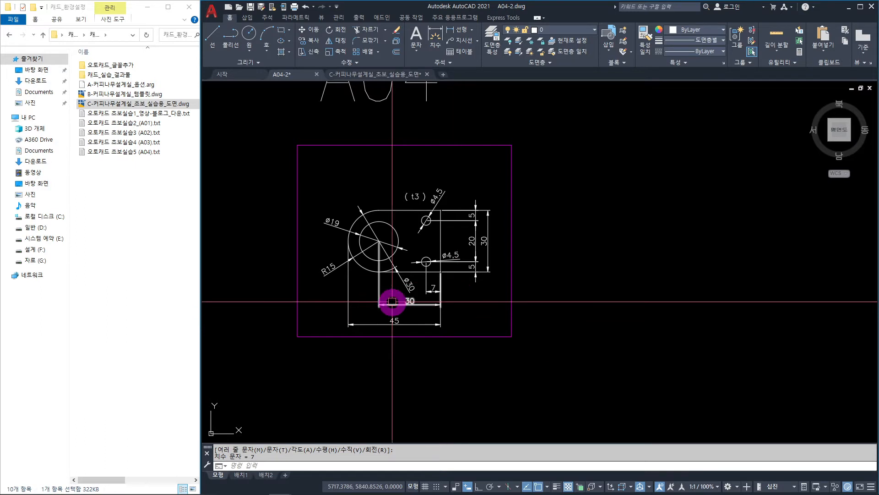
pyautogui.scroll(2, 390, 254)
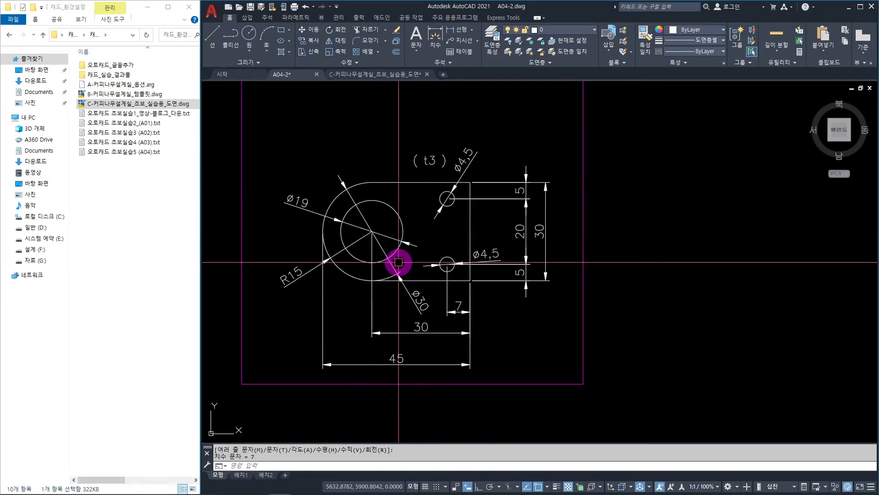
pyautogui.moveTo(513, 285); pyautogui.dragTo(409, 281, button='middle')
pyautogui.scroll(-2, 407, 281)
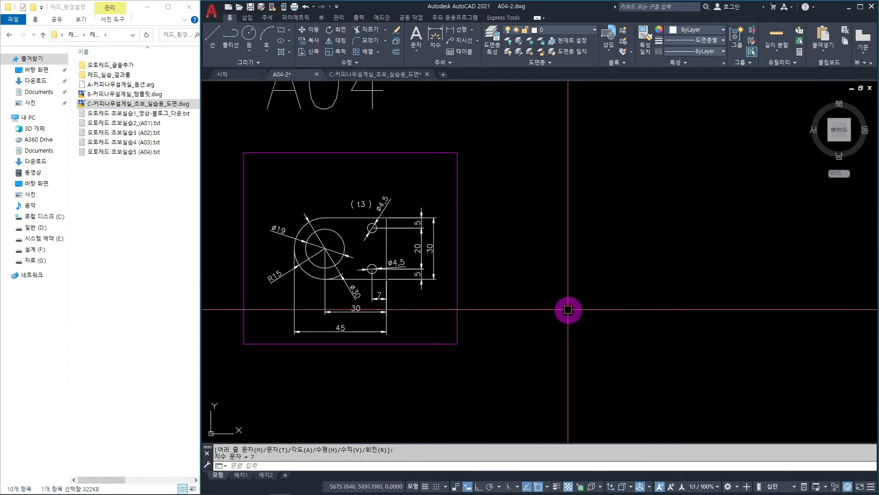
pyautogui.press('Escape')
pyautogui.press('Escape')
pyautogui.press('Escape')
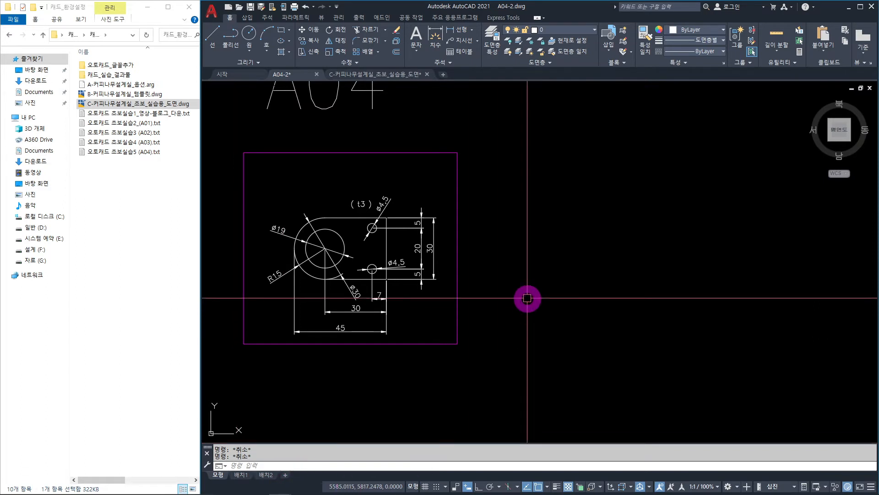
pyautogui.press('Escape')
pyautogui.press('Escape')
pyautogui.press('Escape')
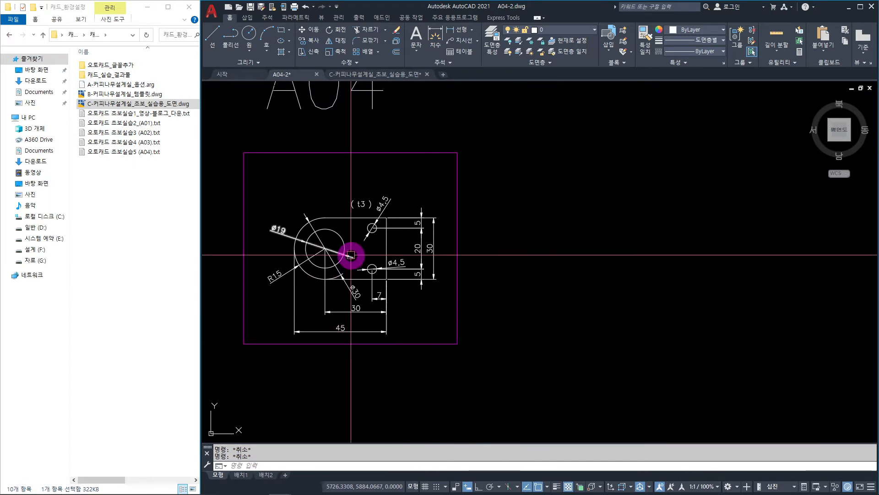
pyautogui.scroll(2, 357, 248)
pyautogui.moveTo(360, 250)
pyautogui.mouseDown(button='middle')
pyautogui.moveTo(428, 252)
pyautogui.moveTo(370, 258)
pyautogui.mouseUp(button='middle')
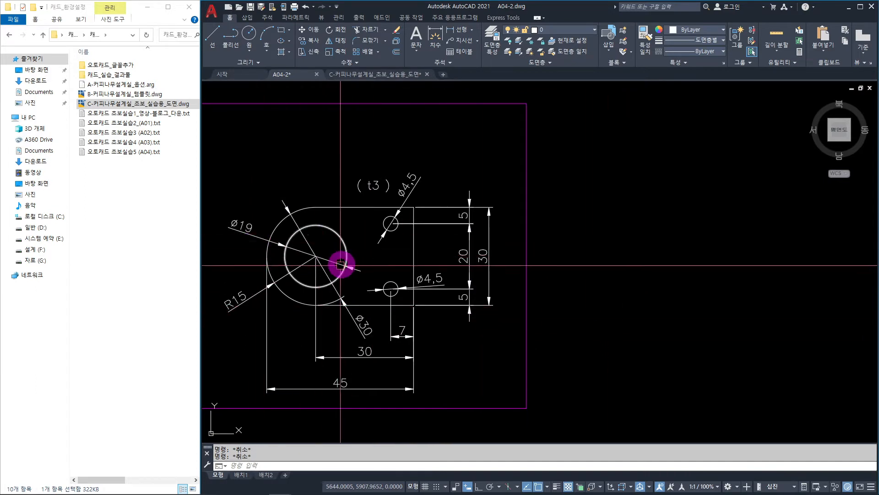
pyautogui.scroll(-3, 435, 316)
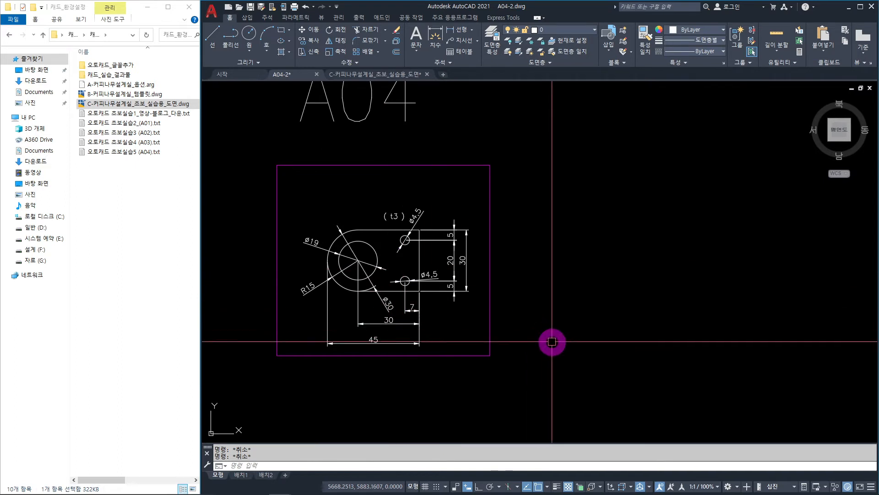
# Draw a horizontal line about 134 mm long in the empty area right of the A04 frame, with Ortho mode on.
pyautogui.write('l')
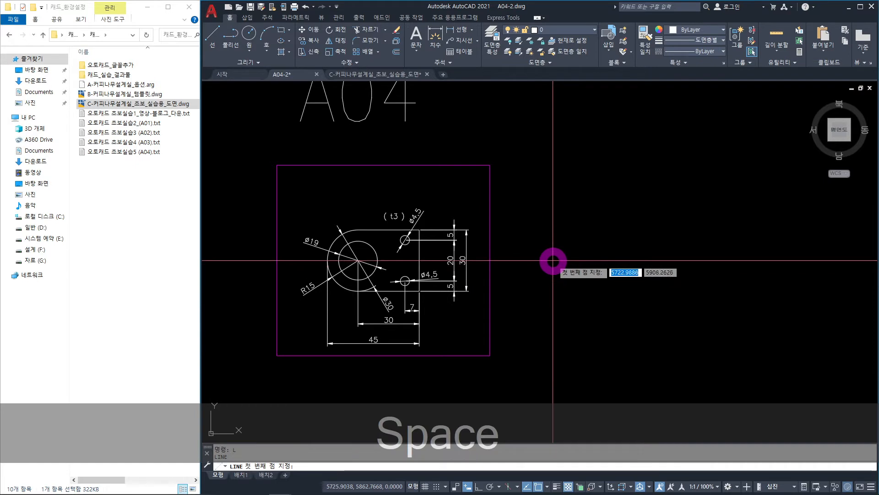
pyautogui.click(564, 263)
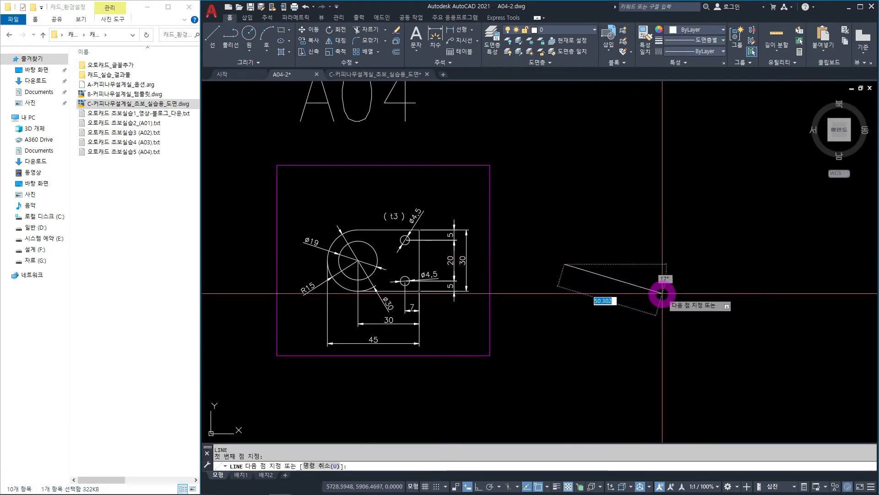
pyautogui.moveTo(661, 295); pyautogui.dragTo(570, 282, button='middle')
pyautogui.press('F8')
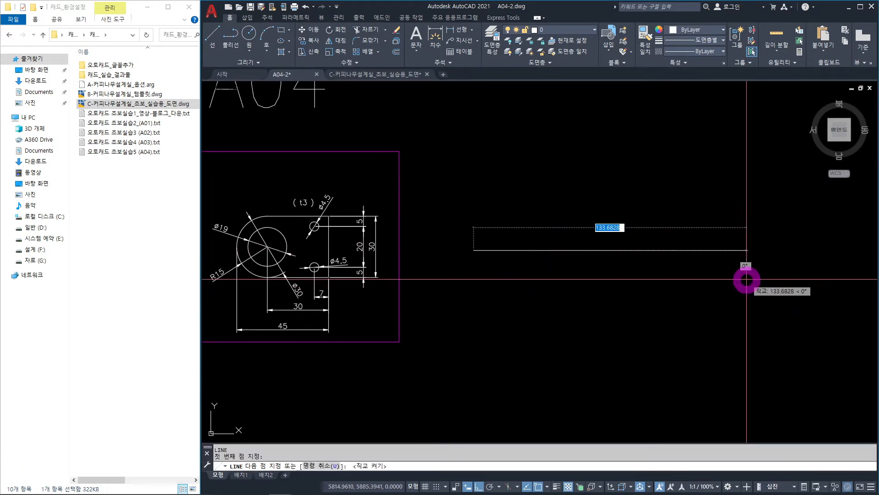
pyautogui.click(747, 279)
pyautogui.press('space')
# Draw a vertical line about 87 mm long crossing the horizontal line near its left end.
pyautogui.press('space')
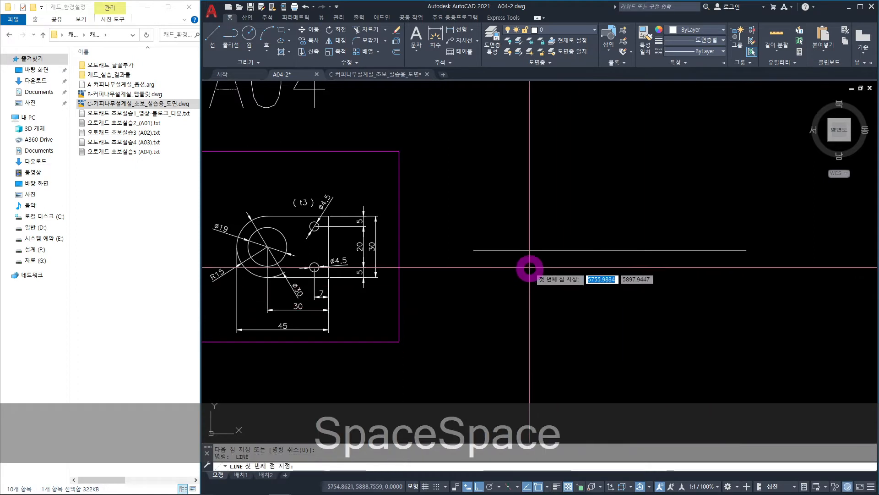
pyautogui.click(541, 168)
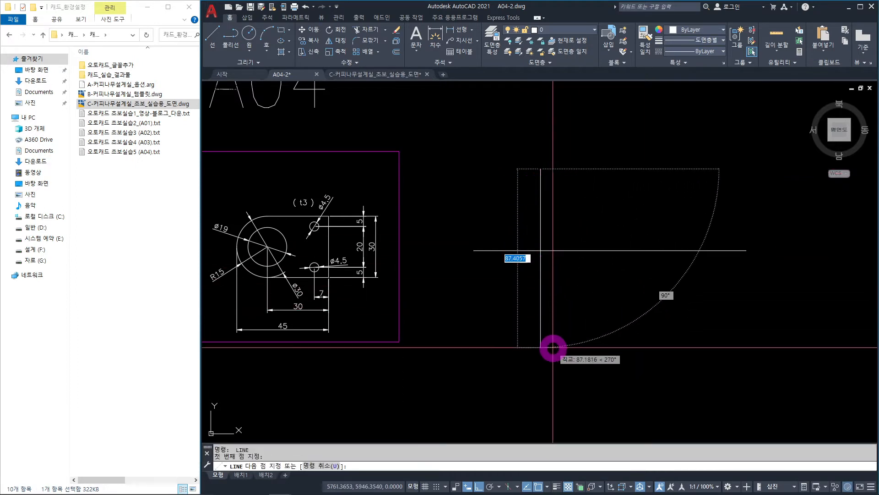
pyautogui.click(554, 344)
pyautogui.press('Escape')
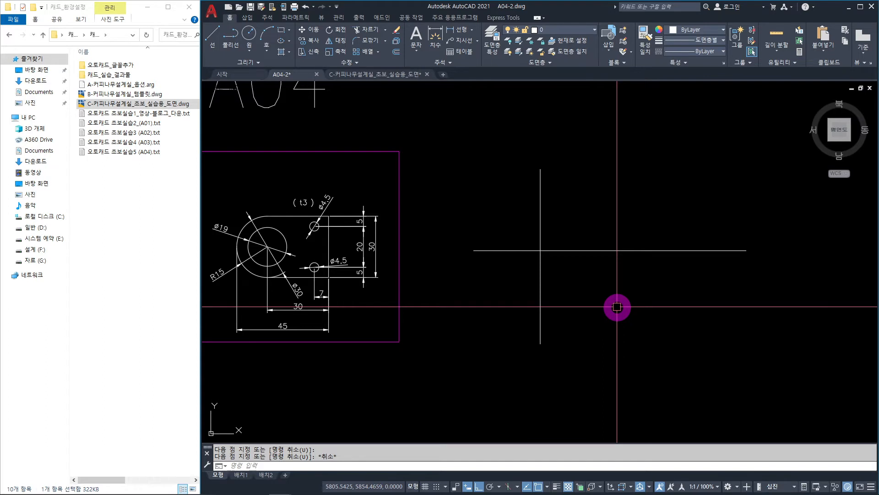
# Draw a 19 mm diameter circle centered on the intersection of the two lines, using the intersection snap override.
pyautogui.write('C')
pyautogui.press('space')
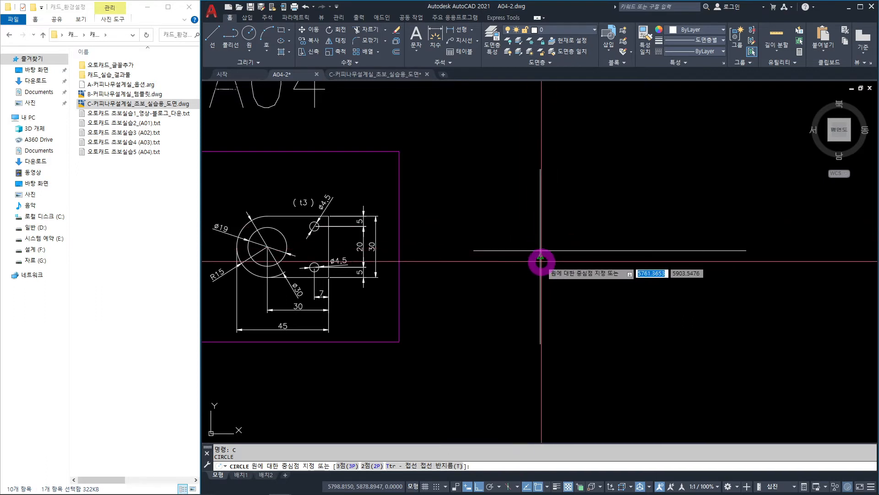
pyautogui.keyDown('shift'); pyautogui.rightClick(585, 211); pyautogui.keyUp('shift')
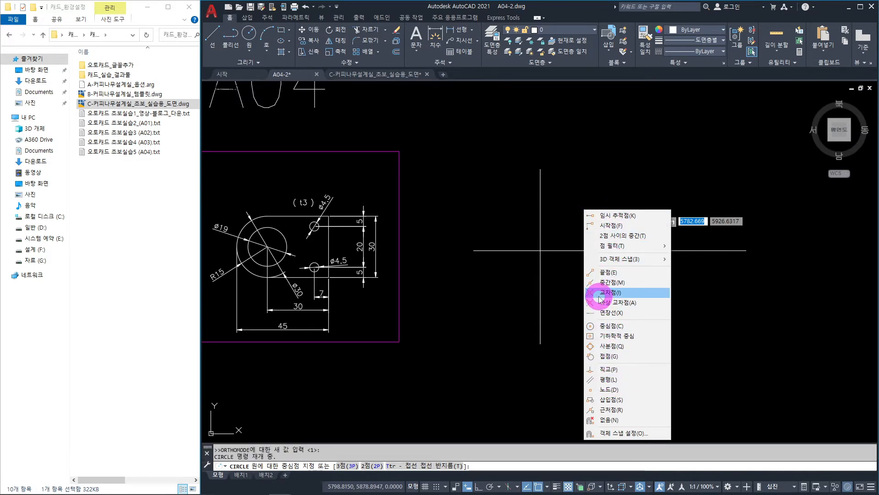
pyautogui.click(613, 293)
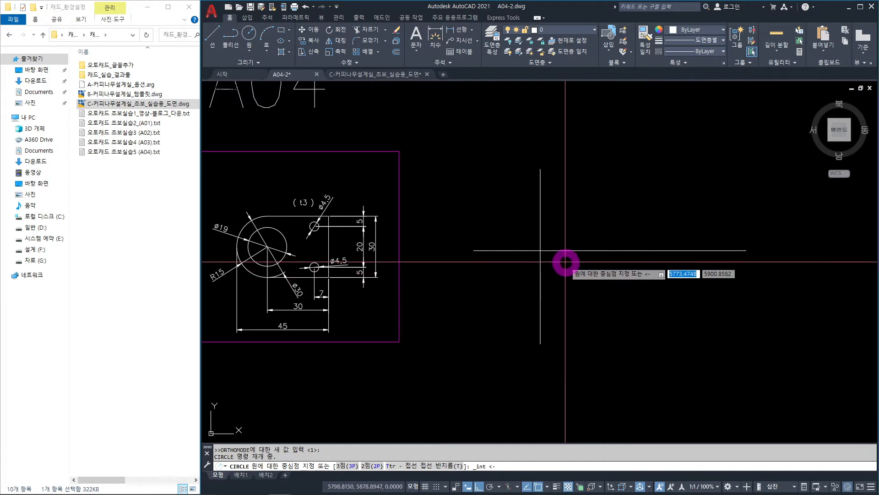
pyautogui.click(540, 250)
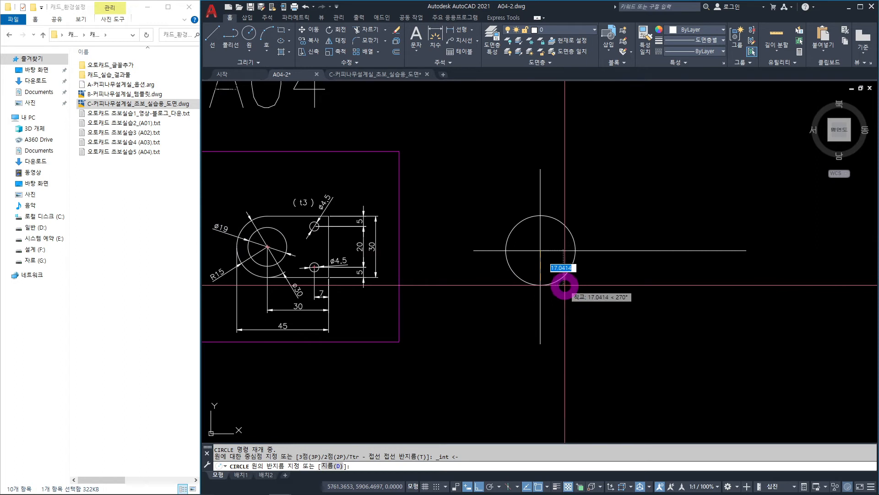
pyautogui.write('D')
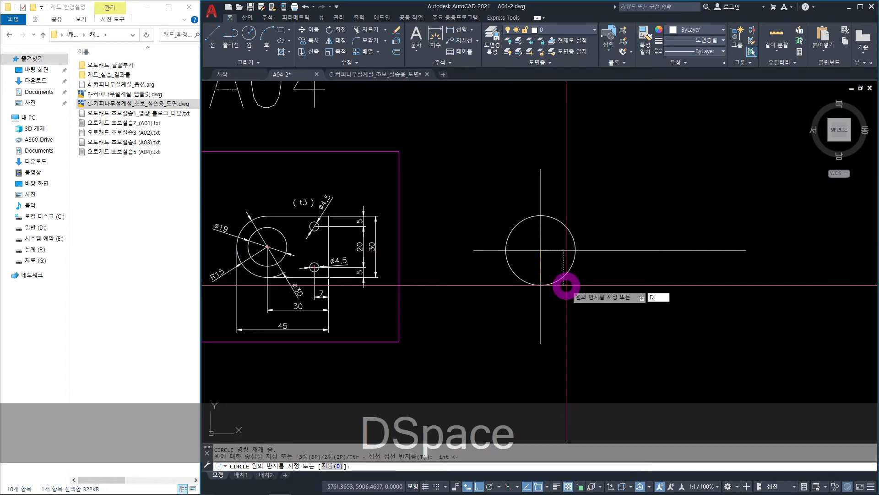
pyautogui.press('Return')
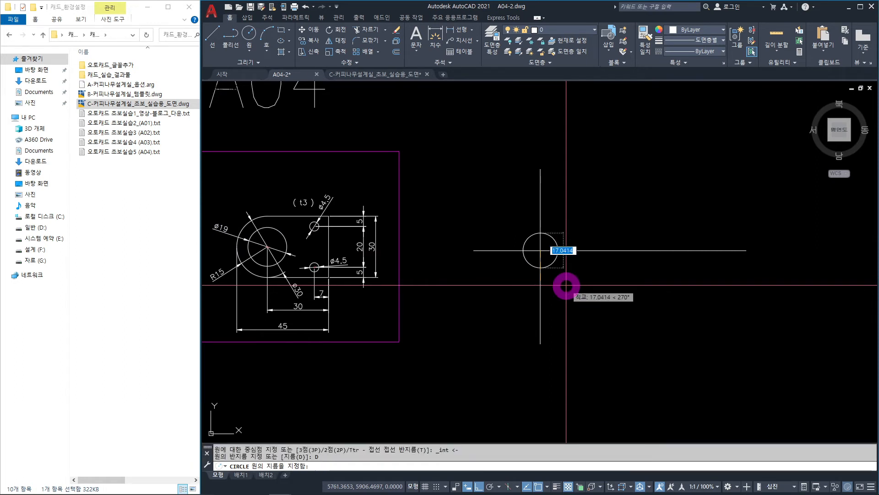
pyautogui.write('19')
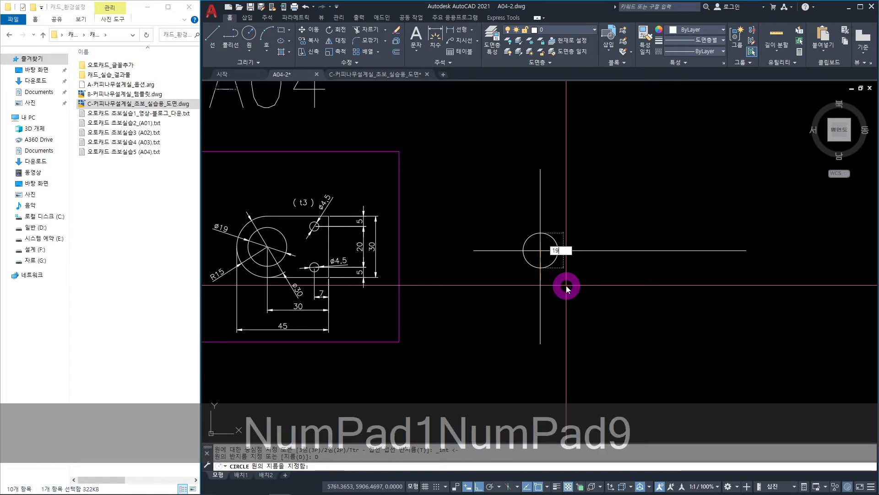
pyautogui.press('Return')
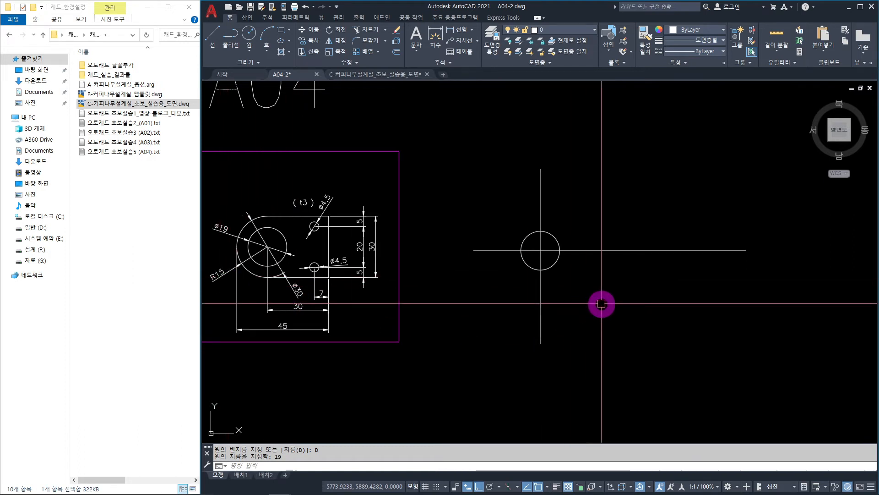
# Draw a concentric circle of radius 15 mm, picking the 19 mm circle's center with the center snap override.
pyautogui.write('c')
pyautogui.press('space')
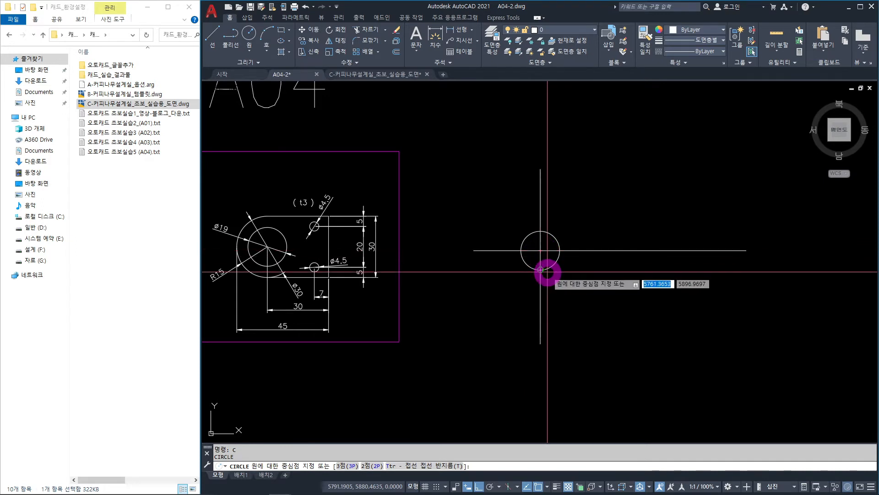
pyautogui.keyDown('shift'); pyautogui.rightClick(592, 281); pyautogui.keyUp('shift')
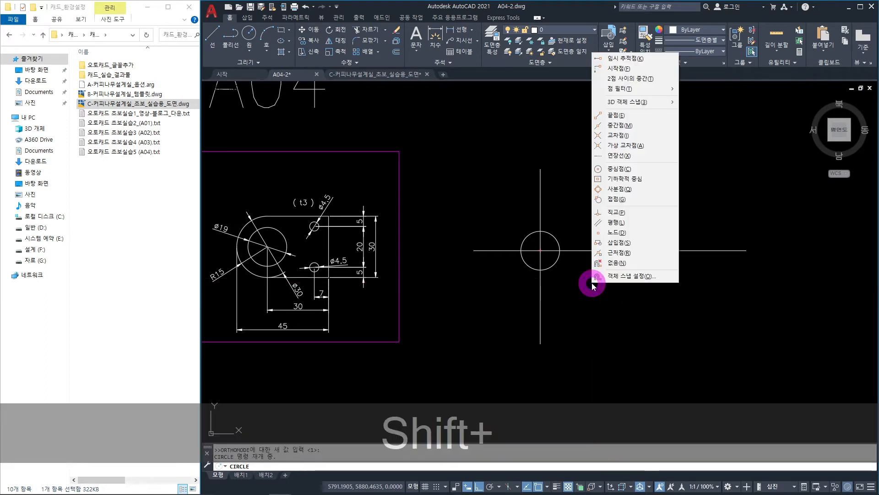
pyautogui.click(619, 170)
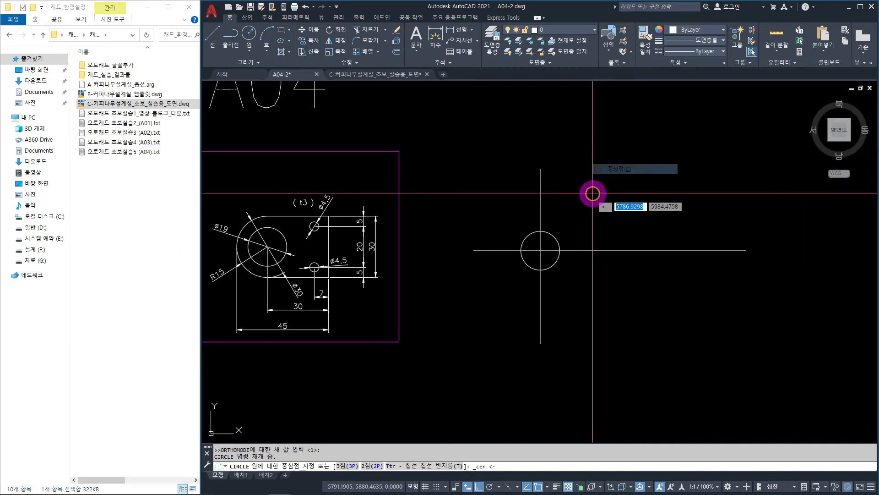
pyautogui.click(559, 241)
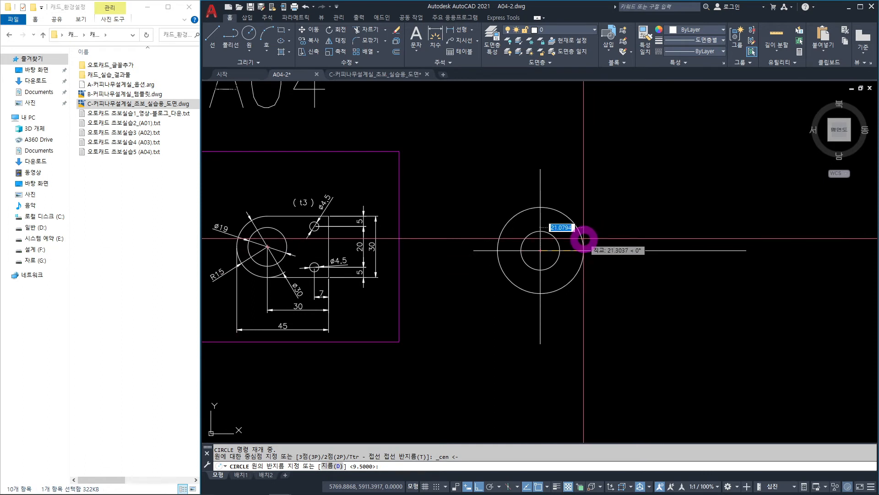
pyautogui.write('15')
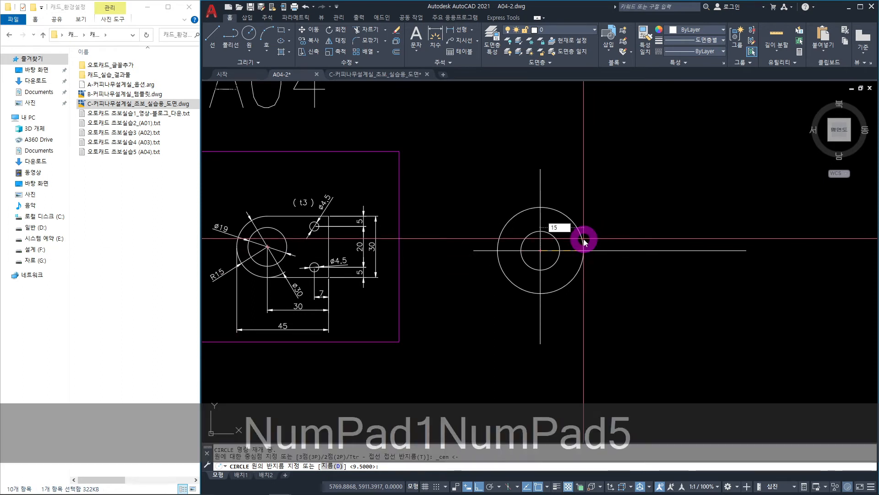
pyautogui.press('Return')
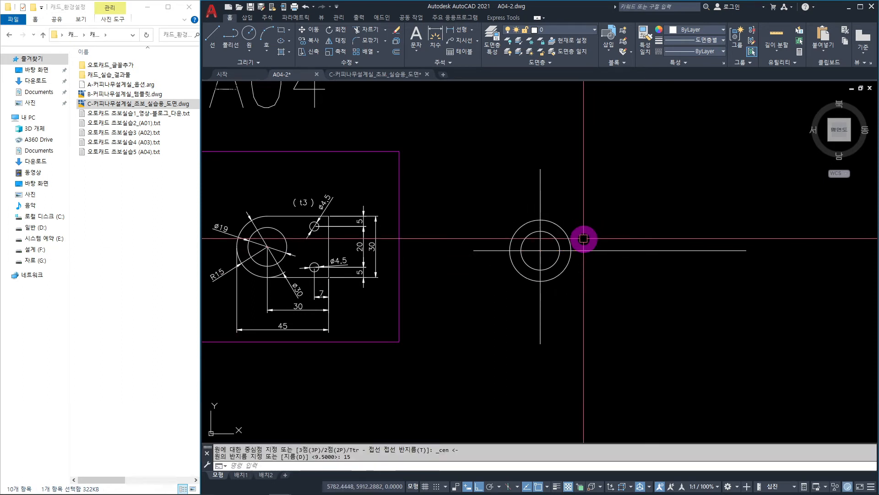
# Add a diameter dimension to the new outer circle, with its text at the circle's upper left.
pyautogui.click(472, 30)
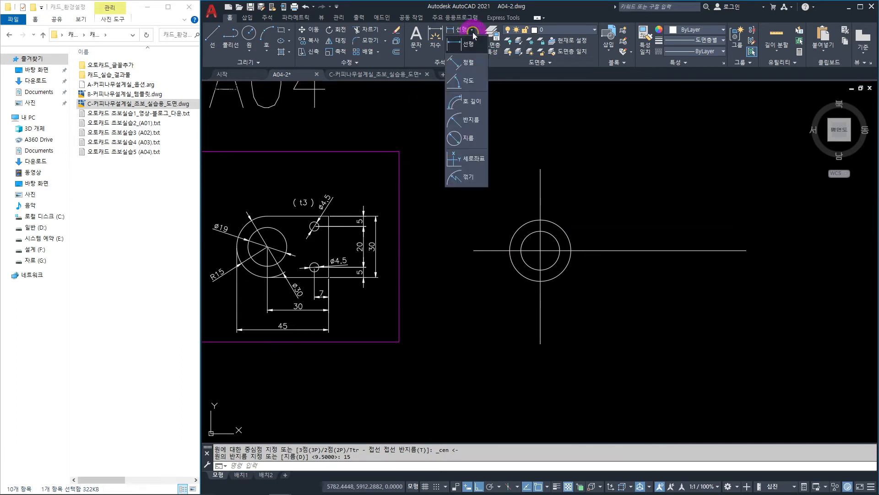
pyautogui.click(464, 140)
pyautogui.click(553, 217)
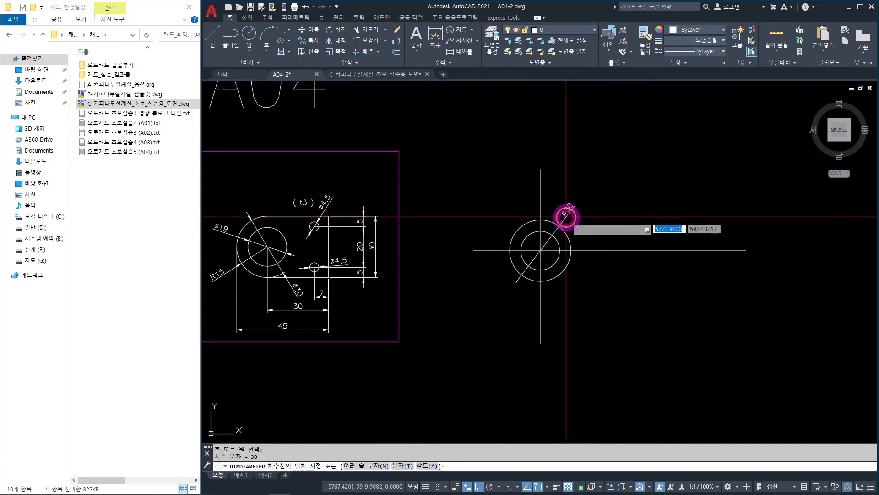
pyautogui.click(504, 228)
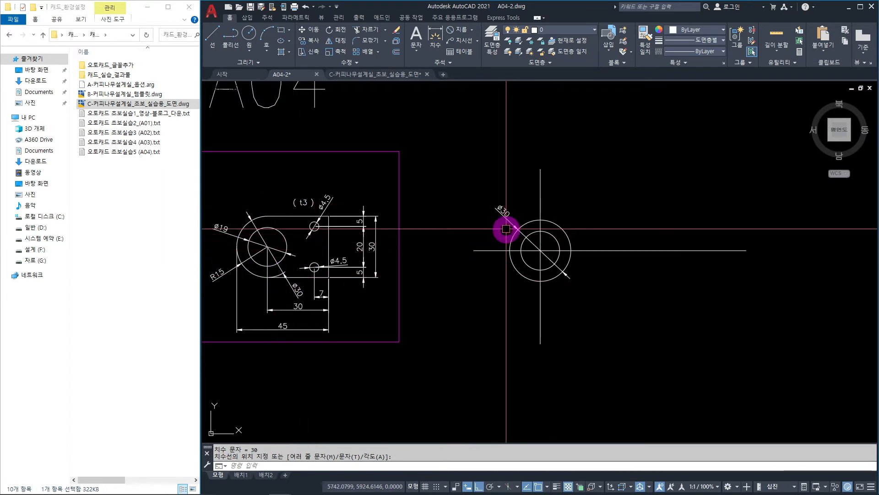
# Delete the diameter dimension from the new outer circle.
pyautogui.scroll(2, 506, 228)
pyautogui.click(512, 188)
pyautogui.click(512, 178)
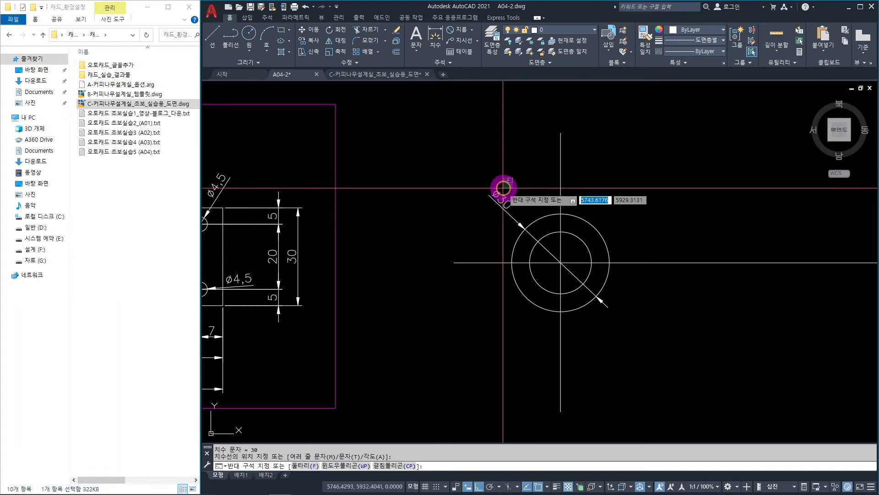
pyautogui.click(480, 204)
pyautogui.press('Delete')
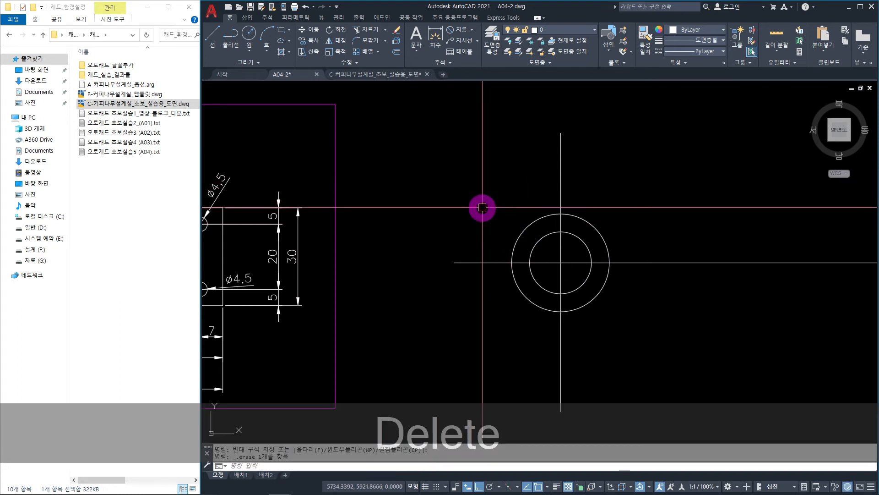
# Compare the dimensioned A04 part with the newly drawn lines and circles beside it.
pyautogui.scroll(-4, 500, 238)
pyautogui.moveTo(495, 290); pyautogui.dragTo(491, 294, button='middle')
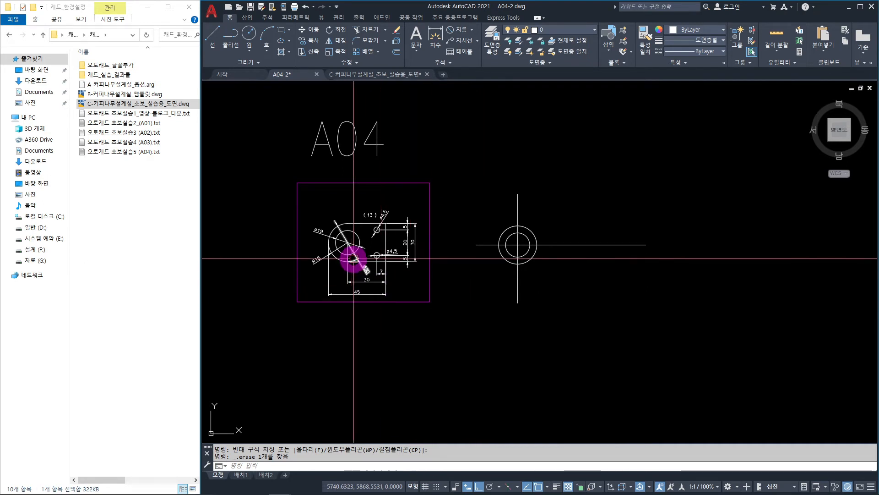
pyautogui.scroll(4, 349, 251)
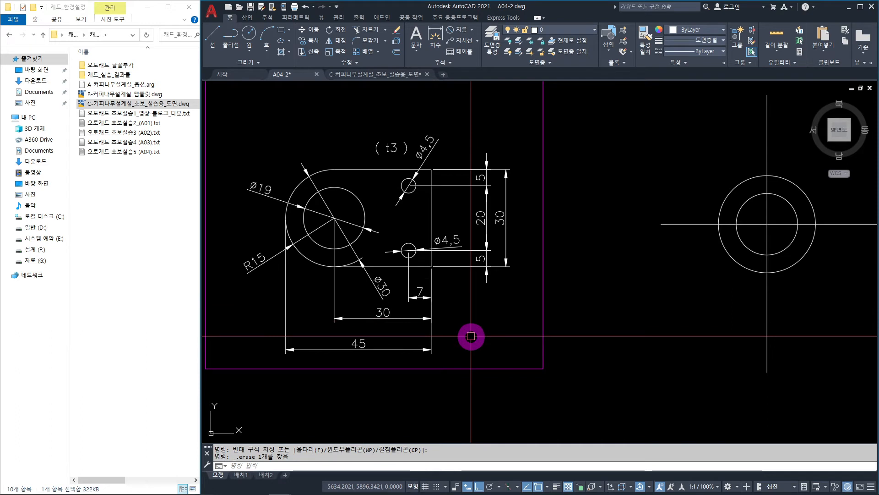
pyautogui.moveTo(642, 320)
pyautogui.mouseDown(button='middle')
pyautogui.moveTo(530, 339)
pyautogui.moveTo(467, 337)
pyautogui.mouseUp(button='middle')
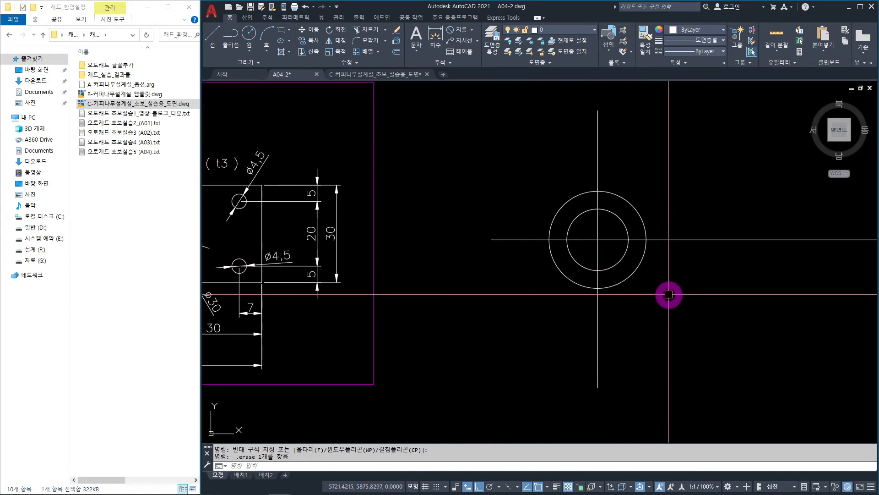
pyautogui.scroll(-3, 671, 292)
pyautogui.scroll(1, 654, 320)
pyautogui.moveTo(654, 321); pyautogui.dragTo(619, 309, button='middle')
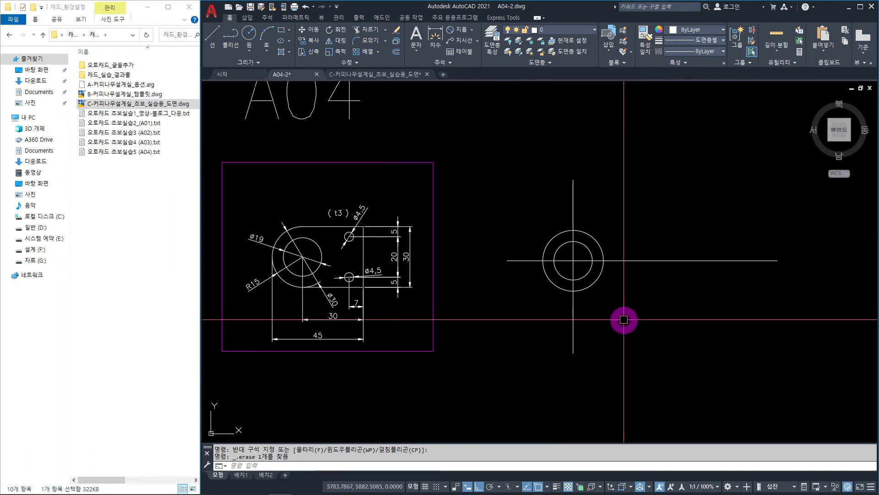
pyautogui.press('Escape')
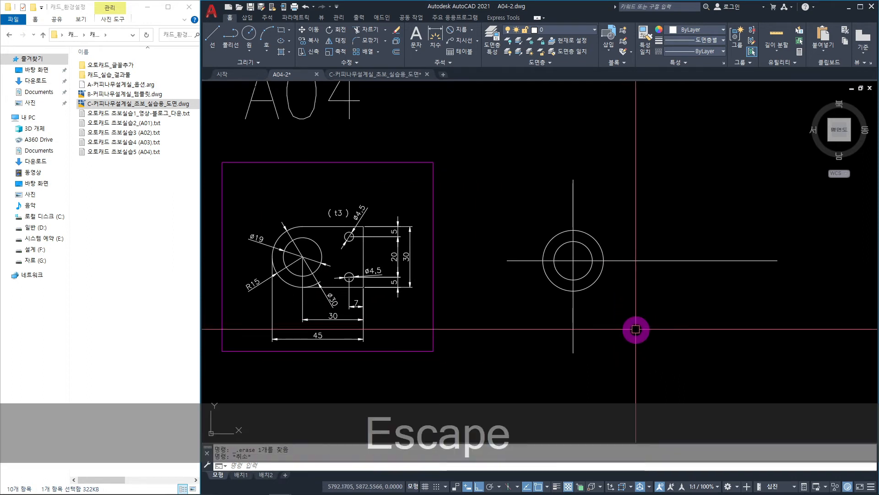
# Offset the vertical center line 30 mm to the right to form the part's right edge line.
pyautogui.write('O')
pyautogui.press('Return')
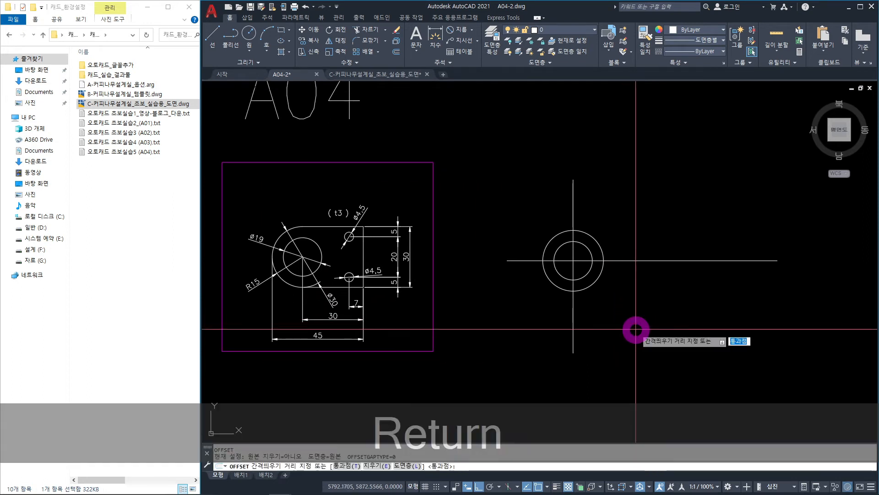
pyautogui.write('30')
pyautogui.press('Return')
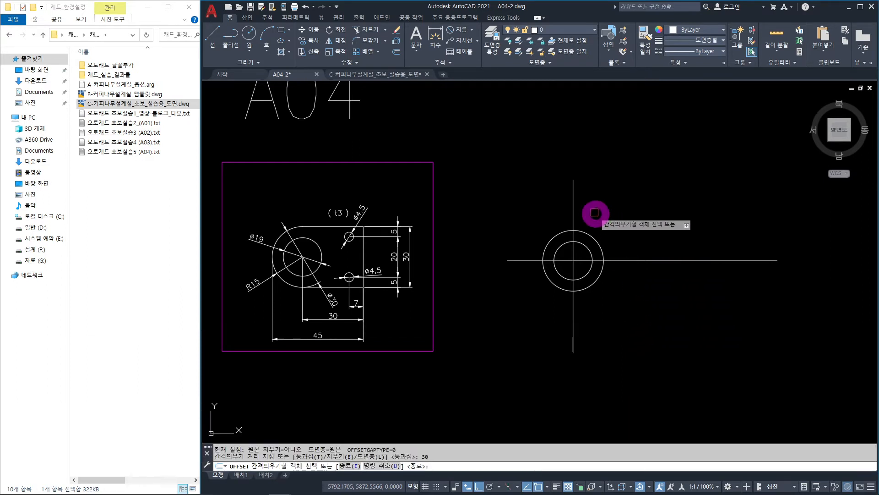
pyautogui.click(573, 213)
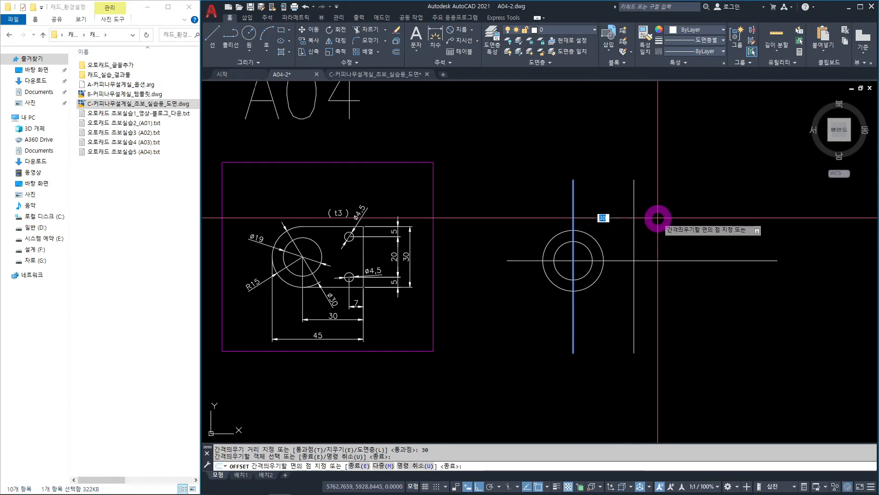
pyautogui.click(657, 218)
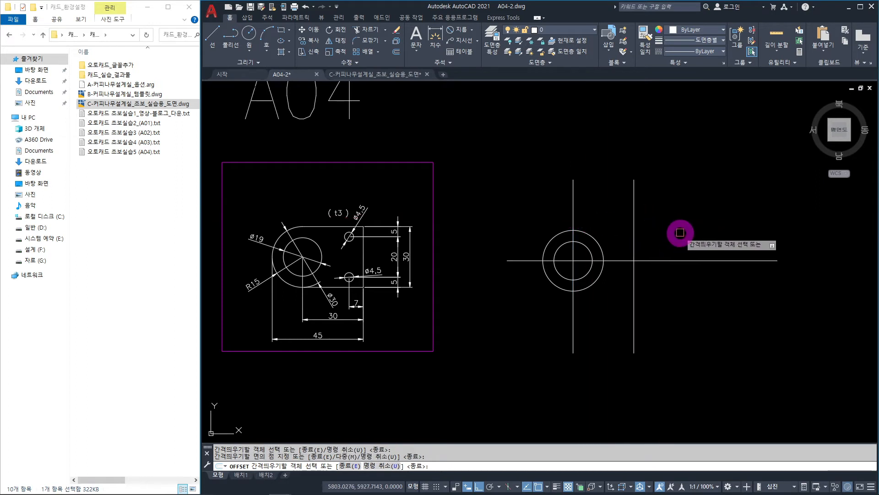
pyautogui.press('Escape')
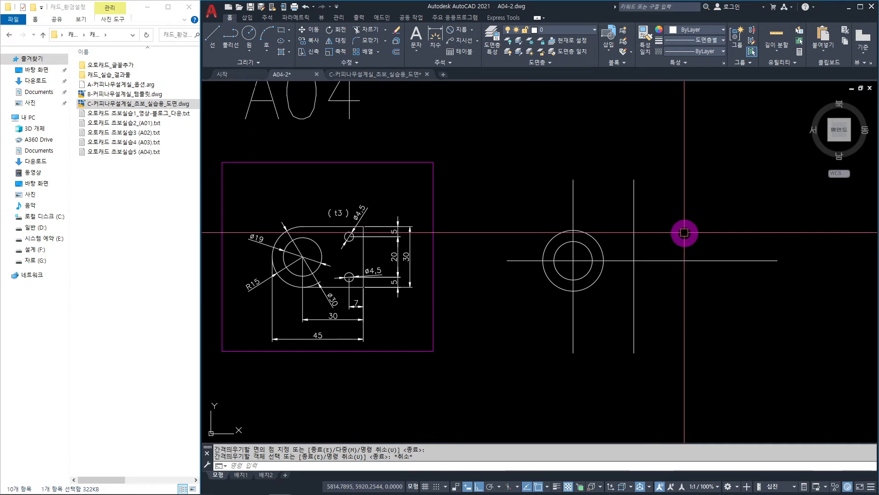
# Draw a horizontal line from the new outer circle's top quadrant to the vertical right edge line.
pyautogui.write('l')
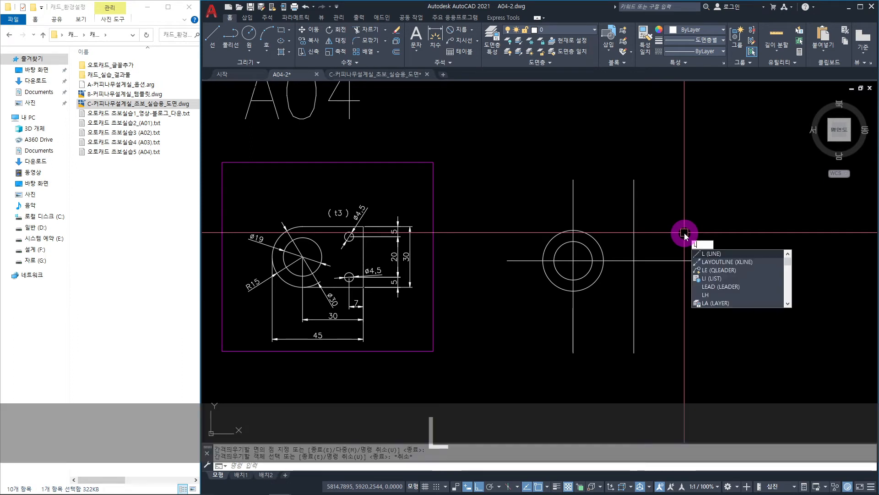
pyautogui.press('space')
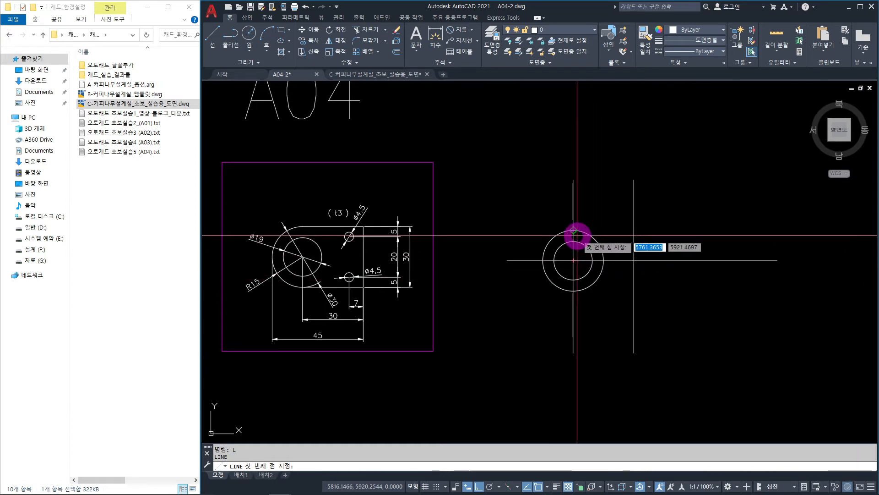
pyautogui.scroll(2, 579, 234)
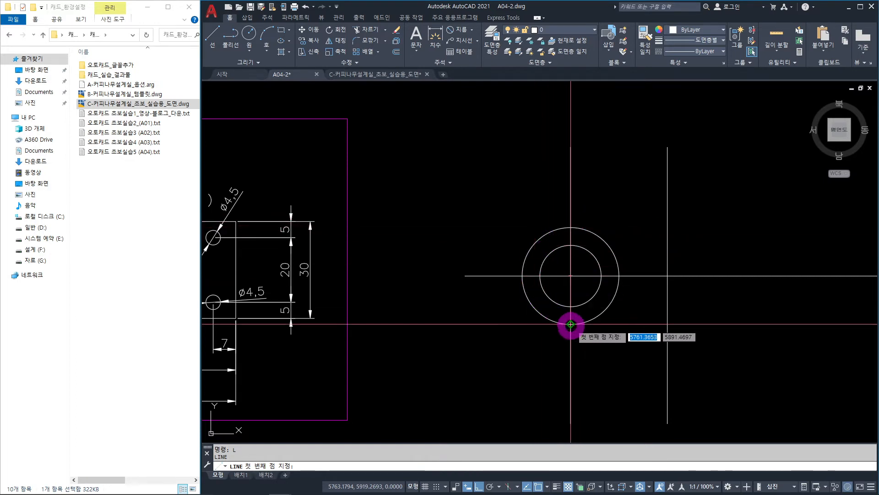
pyautogui.click(571, 227)
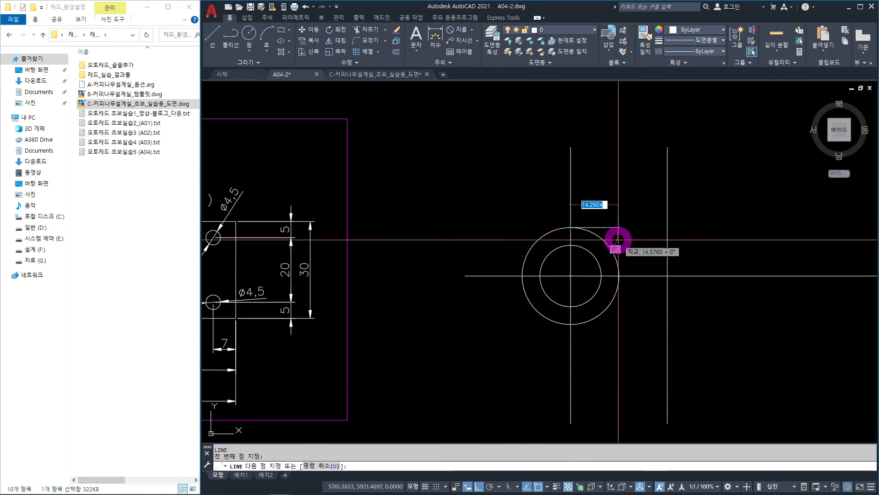
pyautogui.click(668, 228)
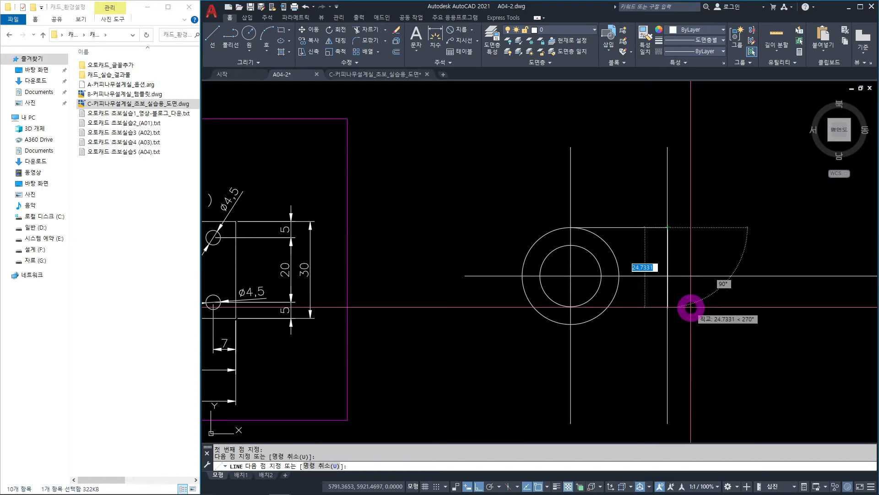
pyautogui.press('Escape')
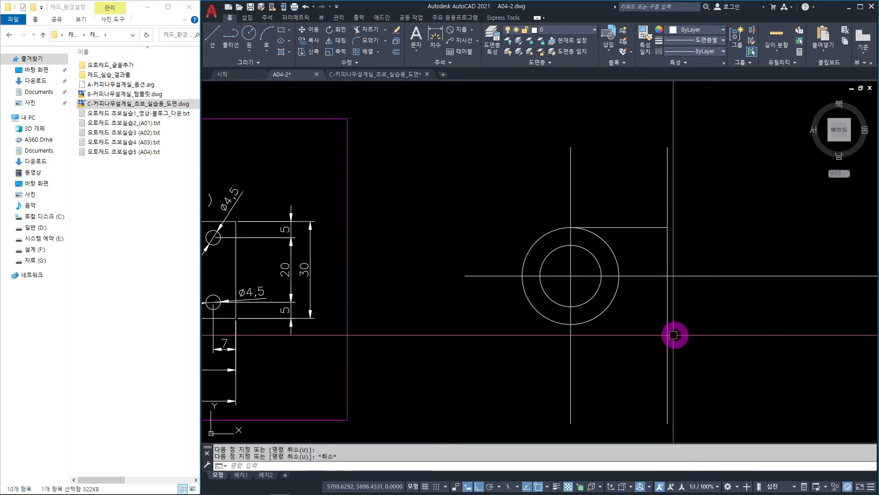
# Draw a horizontal line from the new outer circle's bottom quadrant to the vertical right edge line.
pyautogui.press('space')
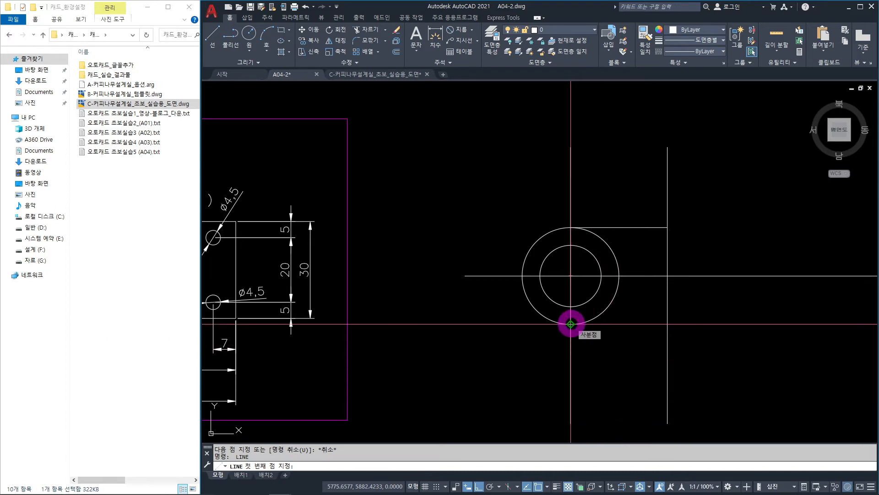
pyautogui.click(668, 323)
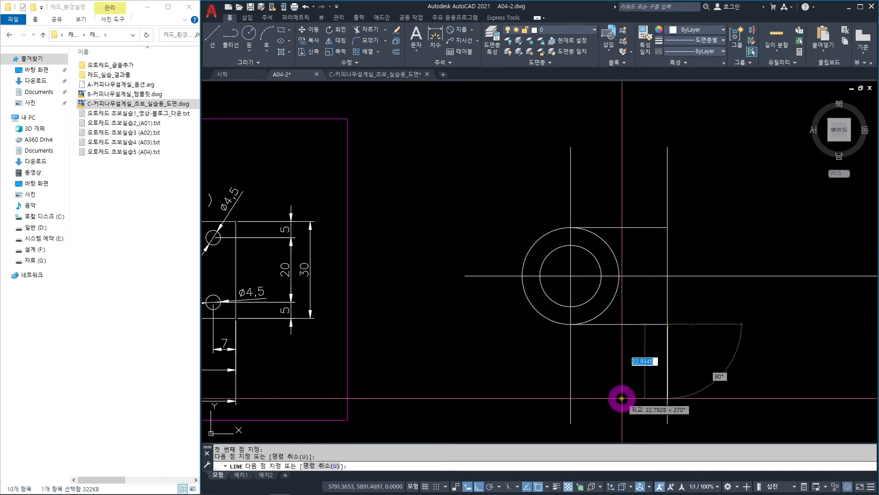
pyautogui.press('Escape')
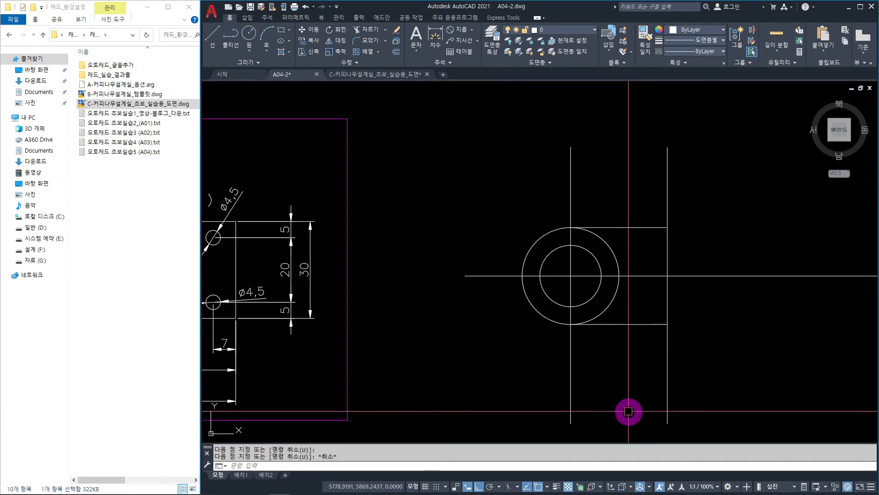
# Trim the line ends outside the new part's outline and the outer circle's right half, leaving the rounded left end.
pyautogui.moveTo(621, 409)
pyautogui.mouseDown(button='middle')
pyautogui.moveTo(624, 348)
pyautogui.moveTo(693, 357)
pyautogui.mouseUp(button='middle')
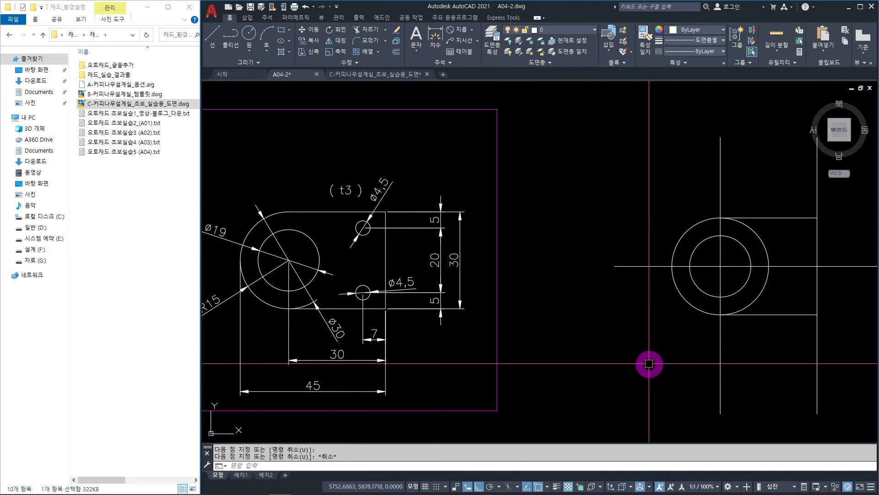
pyautogui.moveTo(648, 361); pyautogui.dragTo(640, 361, button='middle')
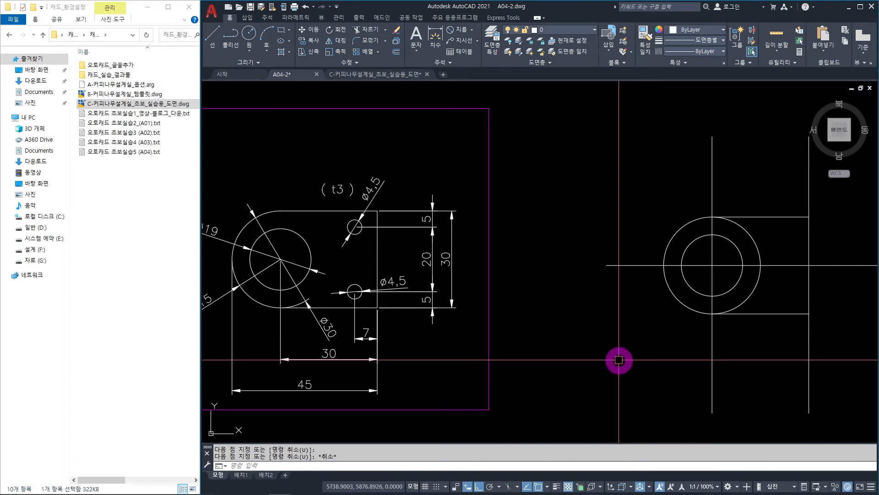
pyautogui.write('TR')
pyautogui.press('space')
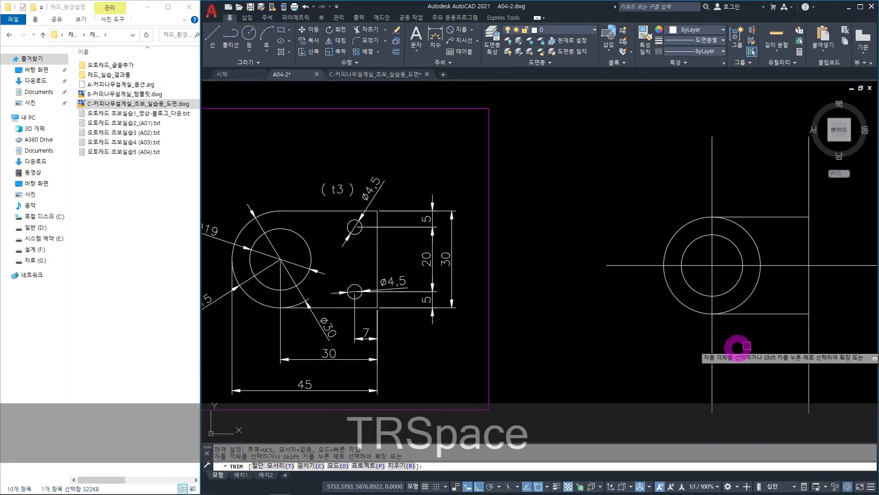
pyautogui.click(833, 190)
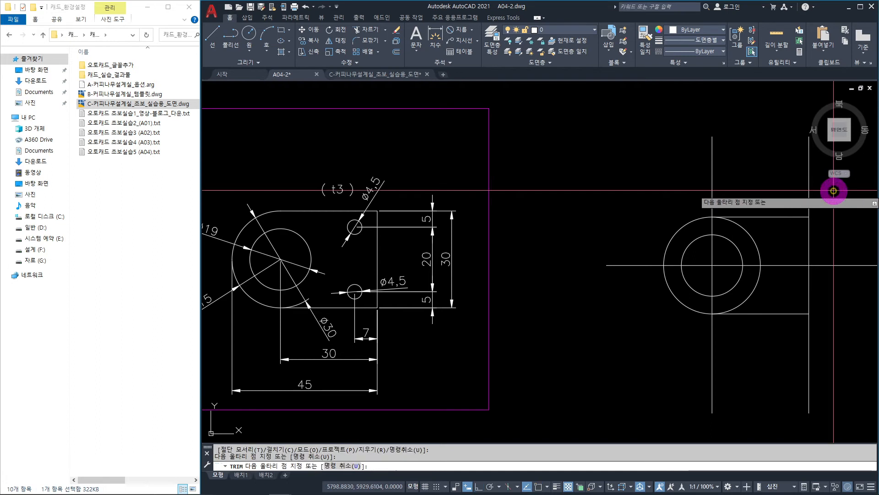
pyautogui.moveTo(833, 190)
pyautogui.mouseDown()
pyautogui.moveTo(775, 177)
pyautogui.moveTo(616, 259)
pyautogui.moveTo(699, 343)
pyautogui.moveTo(838, 340)
pyautogui.mouseUp()
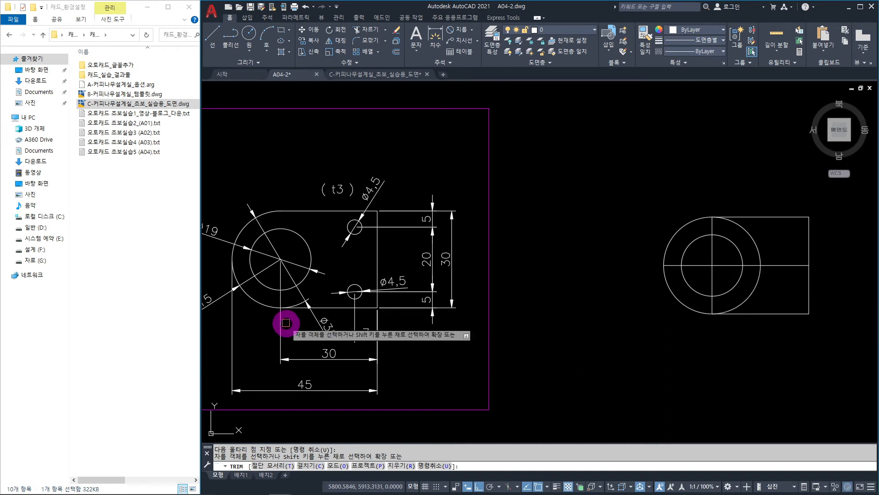
pyautogui.click(763, 249)
pyautogui.click(764, 252)
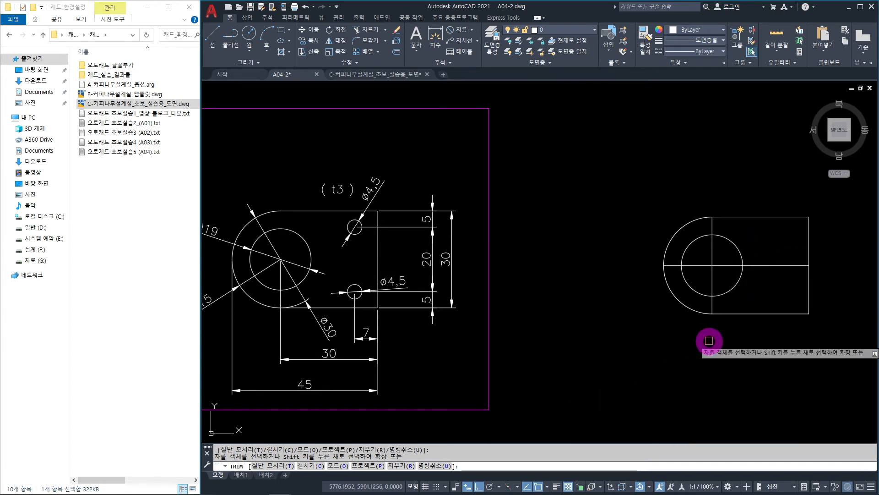
pyautogui.press('Escape')
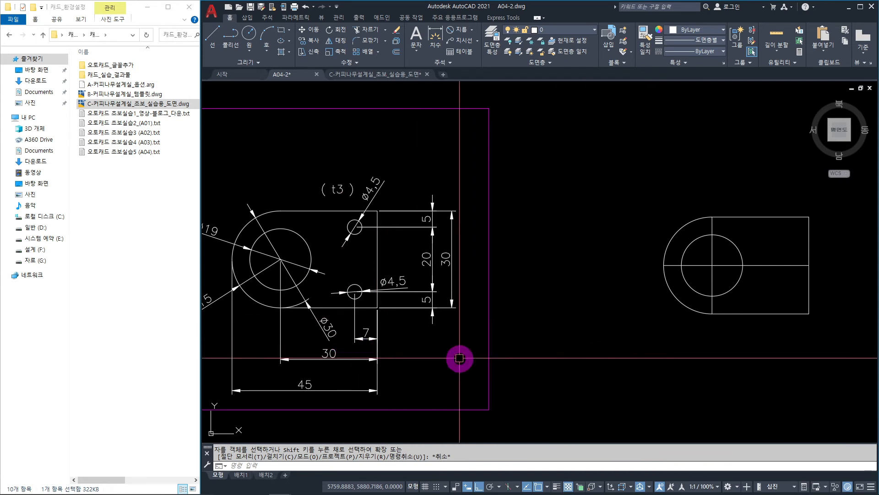
# Offset the new part's right edge 7 mm inward to locate the small holes.
pyautogui.moveTo(596, 364); pyautogui.dragTo(387, 383, button='middle')
pyautogui.moveTo(529, 388); pyautogui.dragTo(695, 363, button='middle')
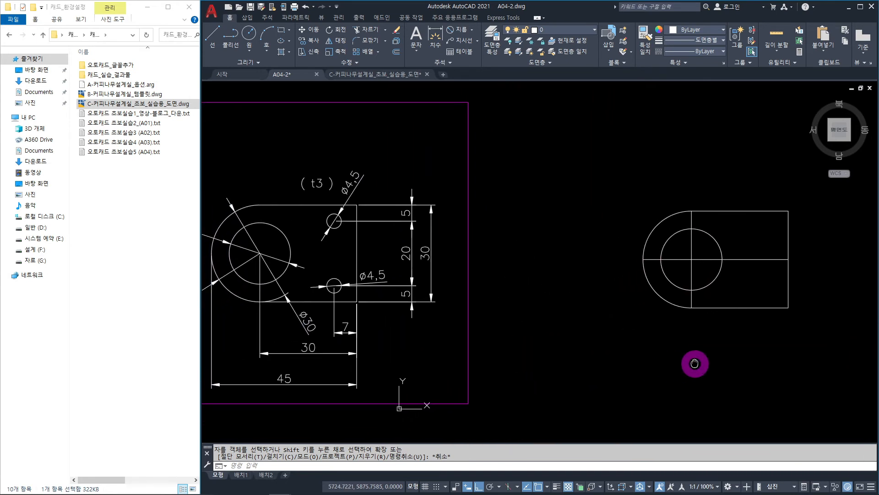
pyautogui.write('o')
pyautogui.press('Return')
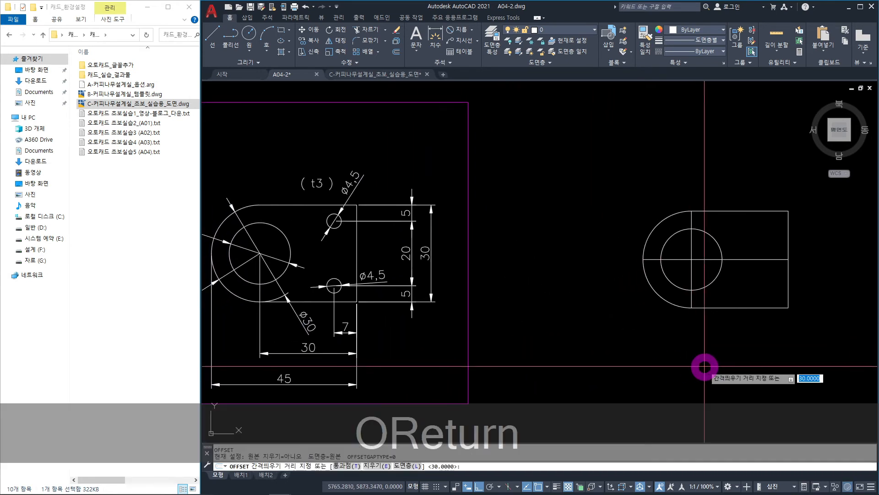
pyautogui.write('7')
pyautogui.press('Return')
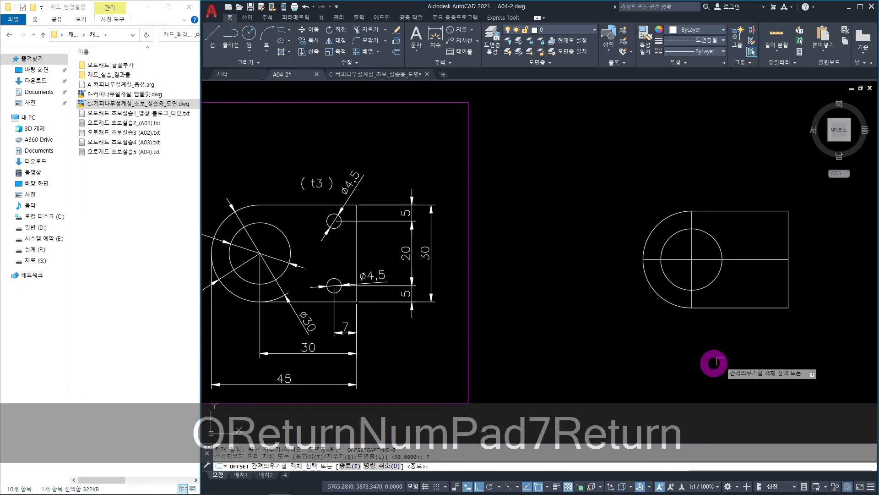
pyautogui.click(790, 289)
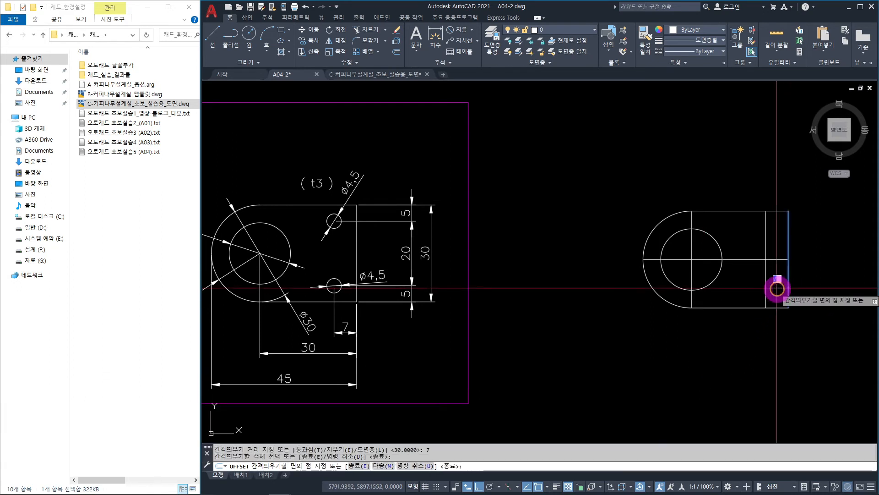
pyautogui.click(757, 290)
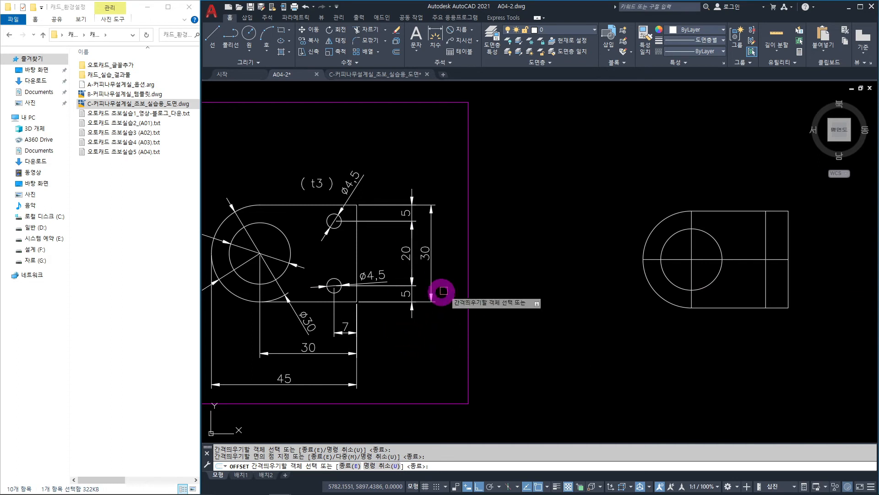
pyautogui.press('Escape')
# Offset the new part's bottom edge 5 mm upward to locate the lower small hole.
pyautogui.write('O')
pyautogui.press('Return')
pyautogui.write('5')
pyautogui.press('Return')
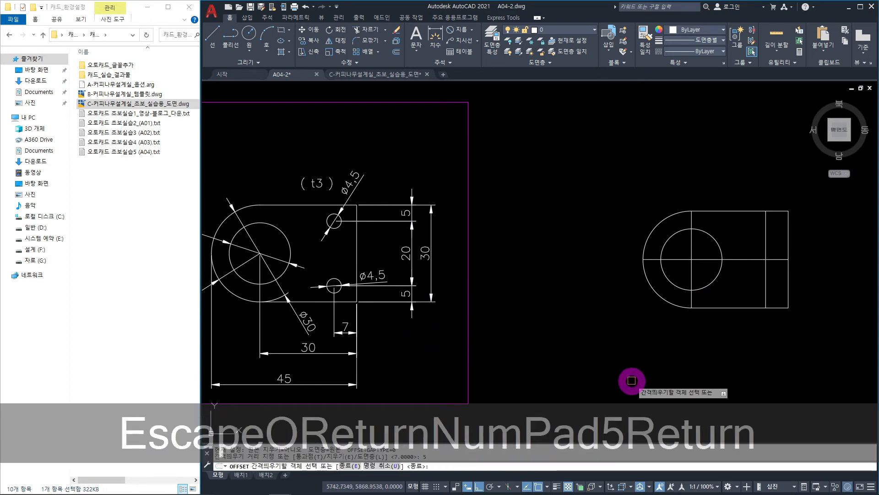
pyautogui.click(740, 307)
pyautogui.click(744, 285)
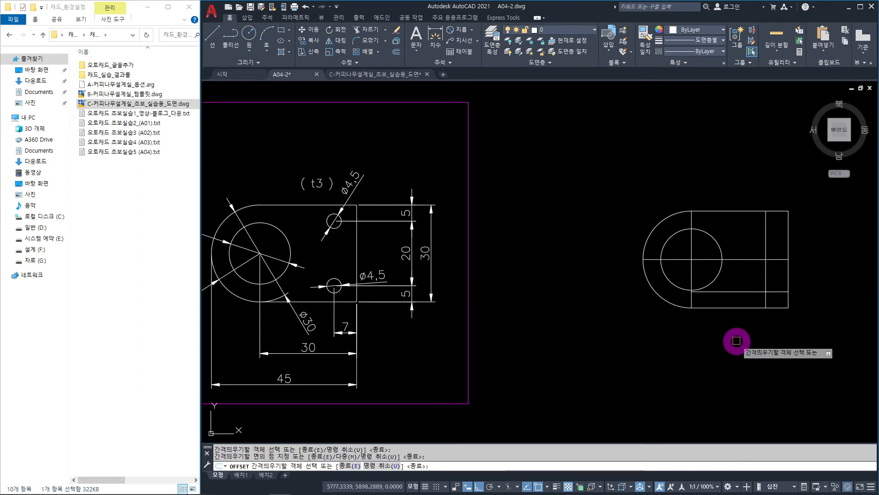
pyautogui.click(335, 285)
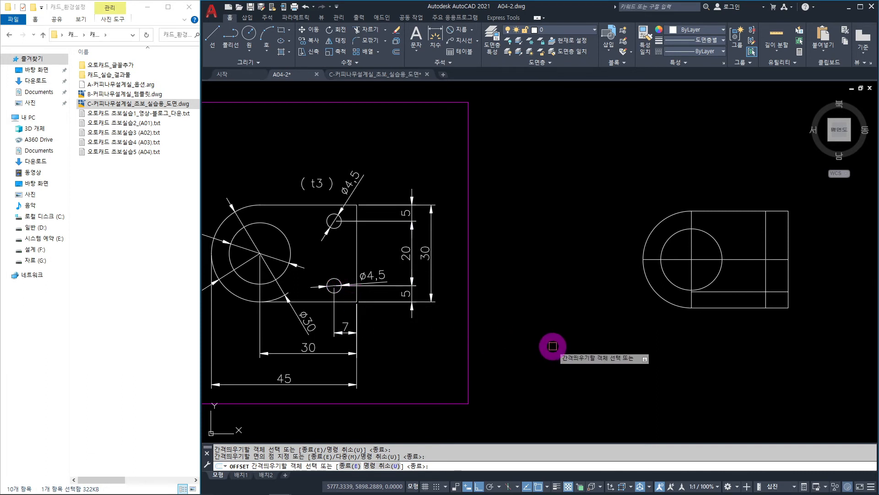
pyautogui.press('Escape')
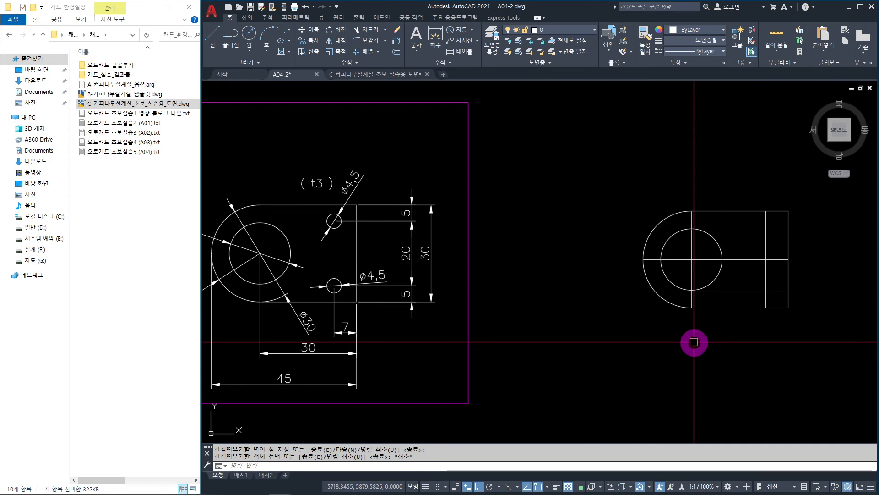
# Draw a 4.5 mm diameter circle centered where the two offset lines cross near the new part's lower right corner.
pyautogui.write('c')
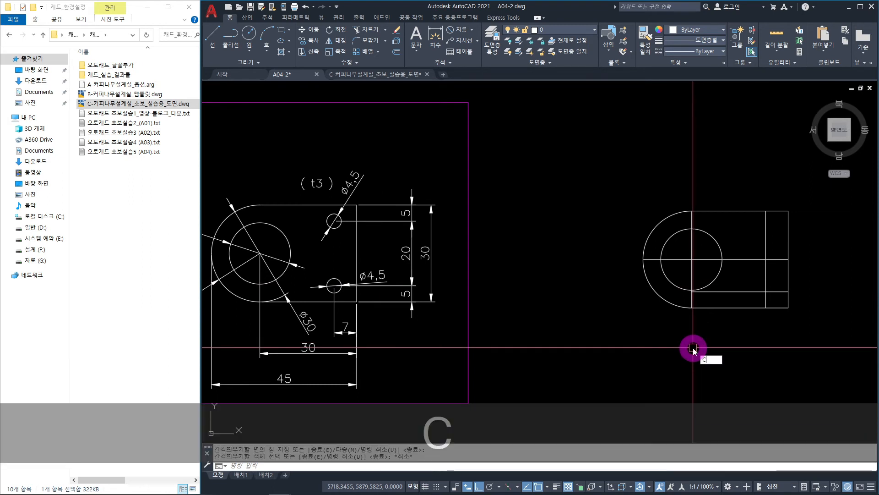
pyautogui.press('space')
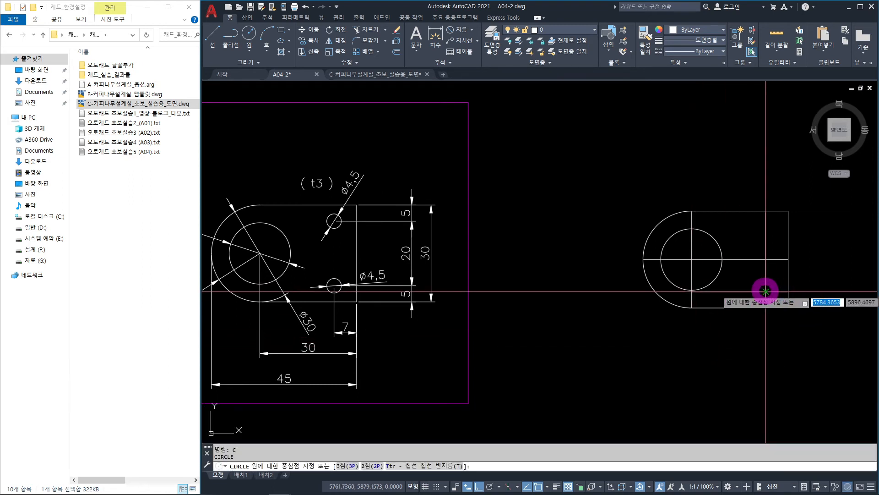
pyautogui.click(766, 291)
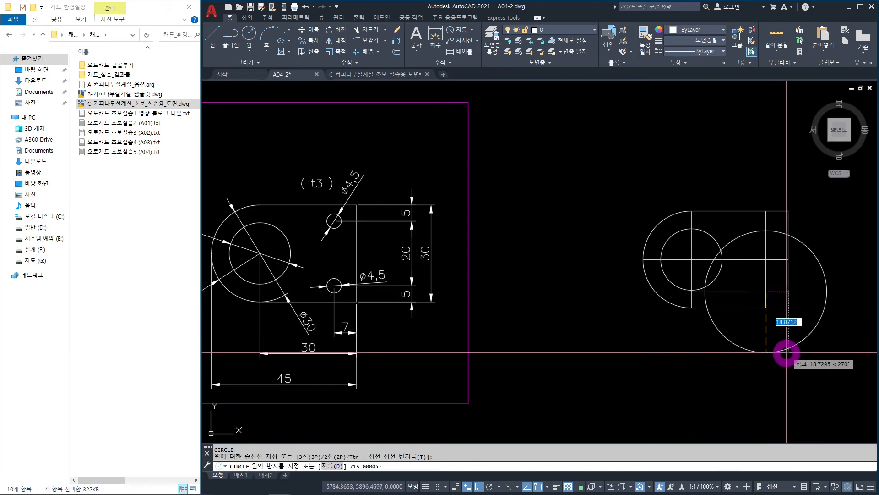
pyautogui.write('D')
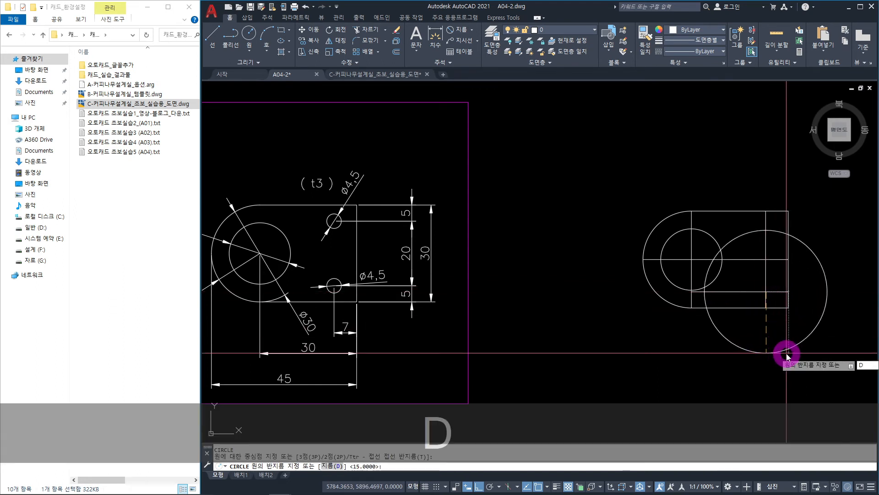
pyautogui.press('Return')
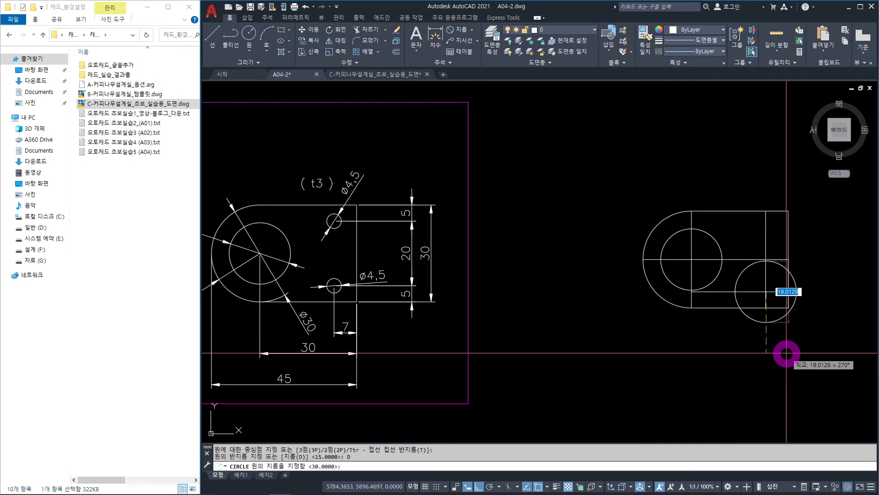
pyautogui.write('4.5')
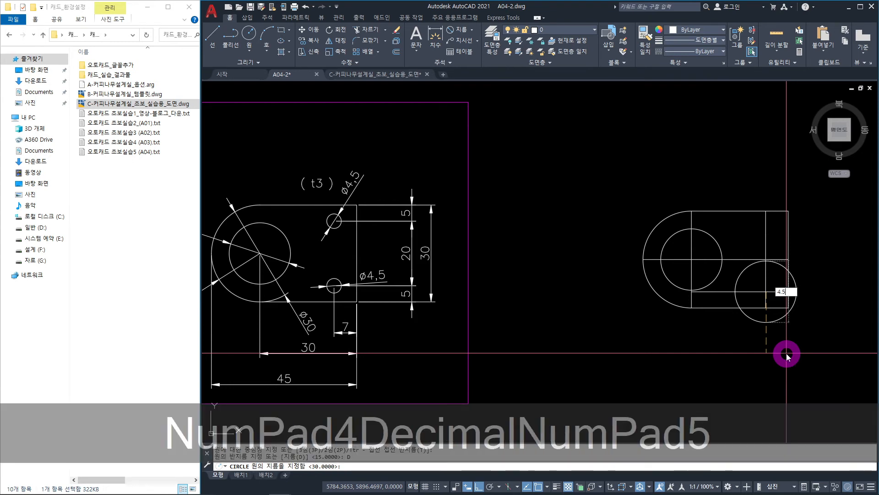
pyautogui.press('Return')
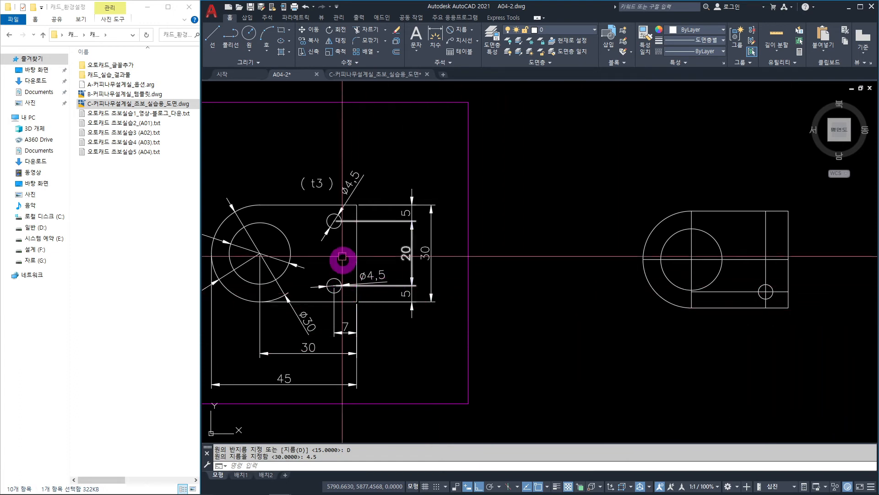
# Mirror the new part's lower small circle across its horizontal centerline, keeping the original circle.
pyautogui.click(614, 342)
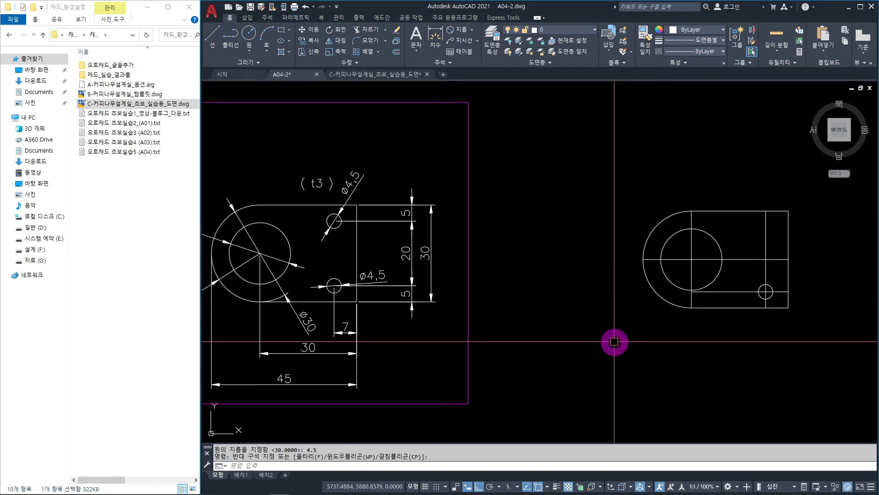
pyautogui.press('Escape')
pyautogui.write('MI')
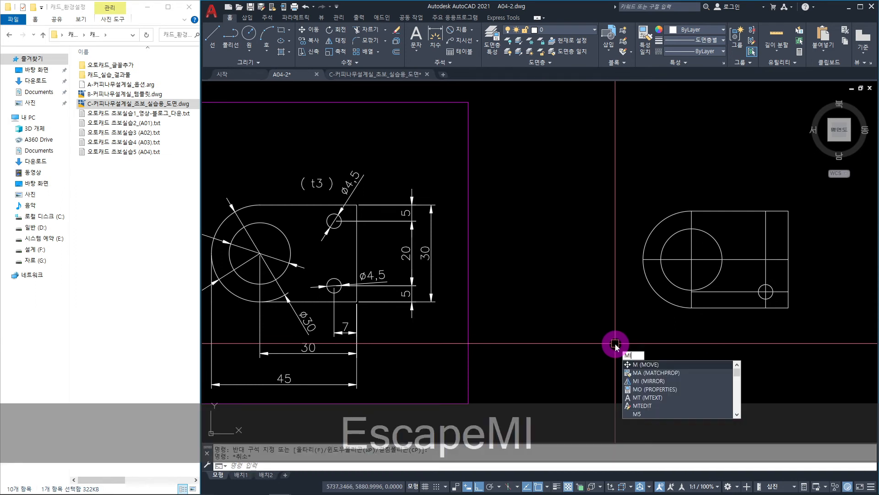
pyautogui.press('space')
pyautogui.scroll(5, 782, 295)
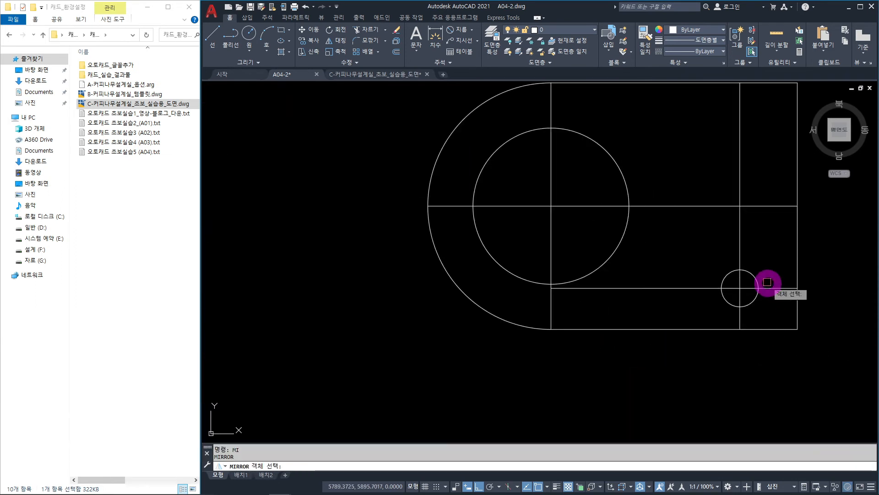
pyautogui.moveTo(760, 268); pyautogui.dragTo(640, 299, button='middle')
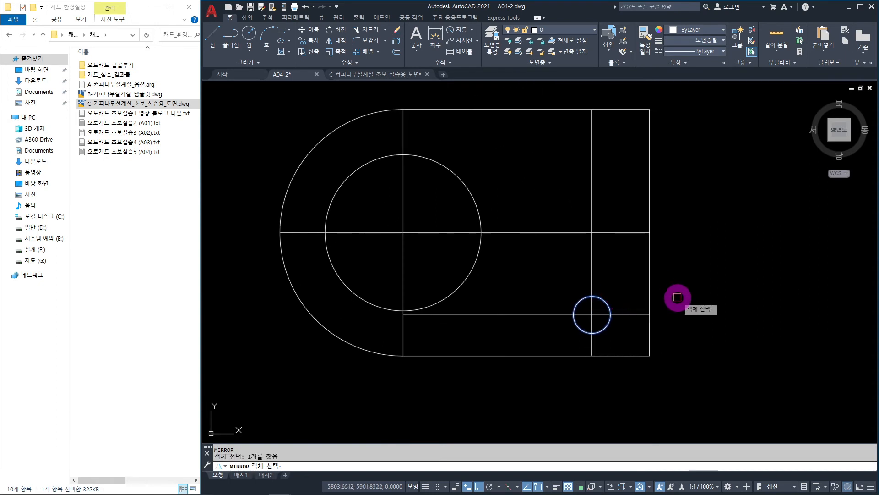
pyautogui.press('space')
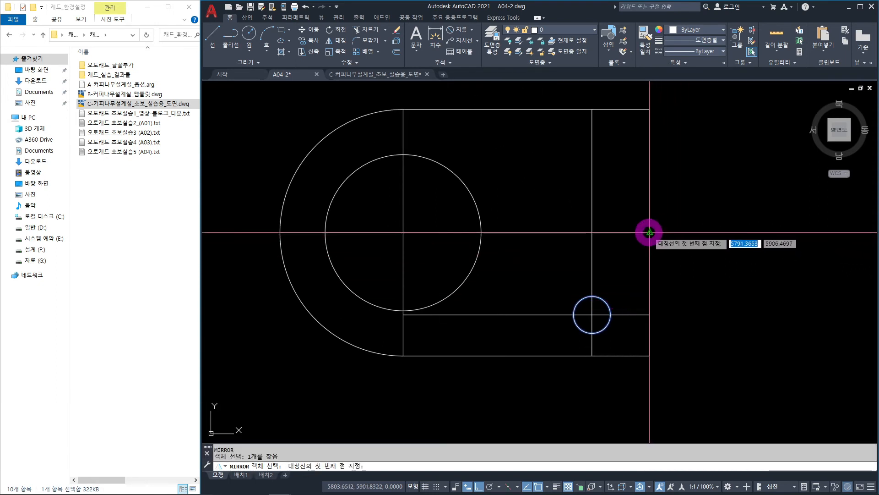
pyautogui.click(650, 232)
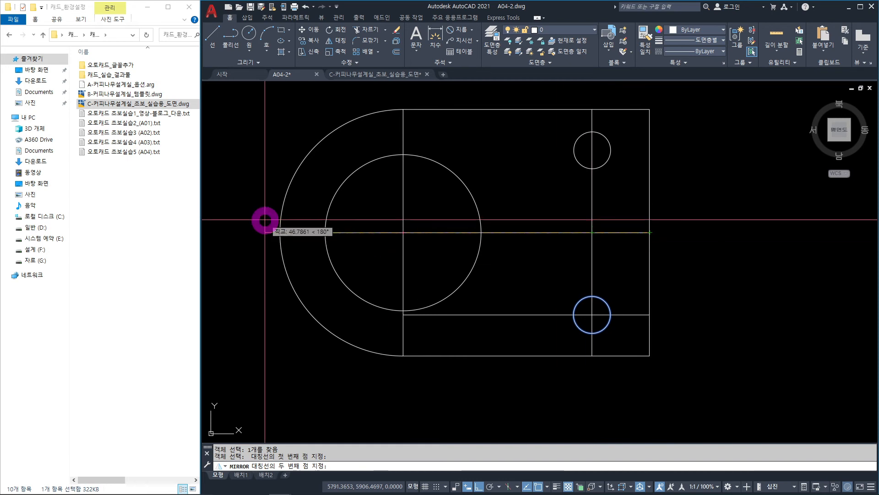
pyautogui.click(728, 237)
pyautogui.press('space')
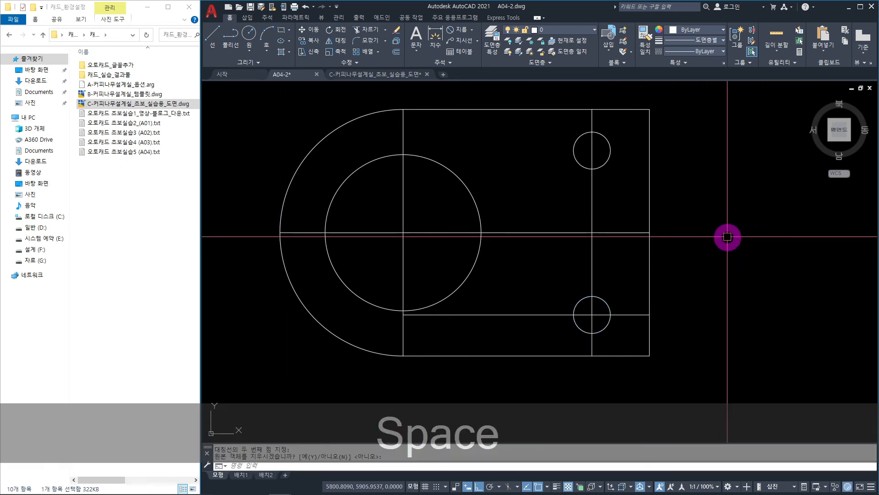
# Erase the new part's four construction lines: the horizontal and vertical centerlines and the two small-hole offset lines.
pyautogui.scroll(-5, 706, 245)
pyautogui.scroll(-3, 692, 294)
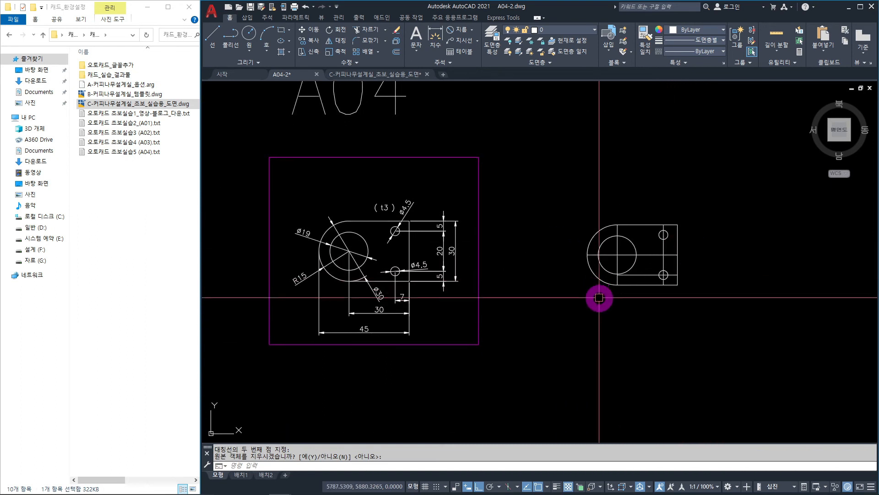
pyautogui.scroll(6, 654, 262)
pyautogui.click(701, 216)
pyautogui.click(685, 235)
pyautogui.click(634, 271)
pyautogui.click(612, 322)
pyautogui.click(526, 197)
pyautogui.click(487, 251)
pyautogui.press('Delete')
pyautogui.scroll(-6, 508, 247)
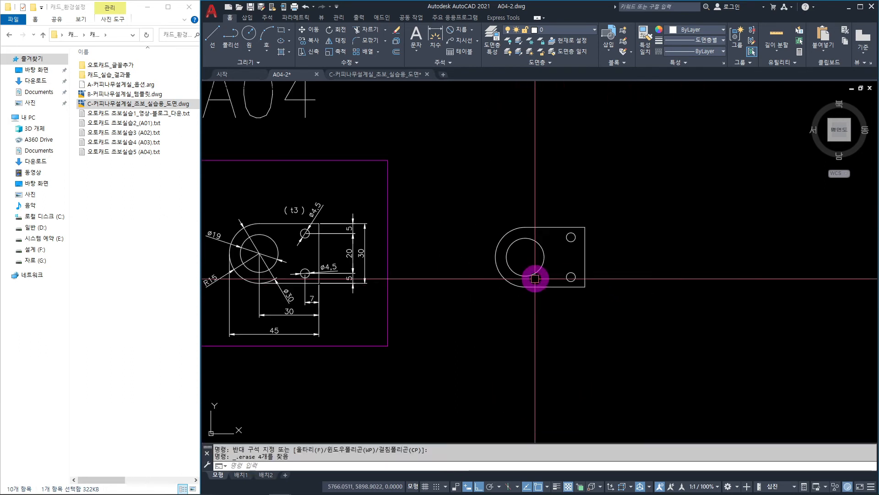
# Change the color of the original dimensioned part's outline, large circle and both small circles to green.
pyautogui.moveTo(507, 309); pyautogui.dragTo(609, 335, button='middle')
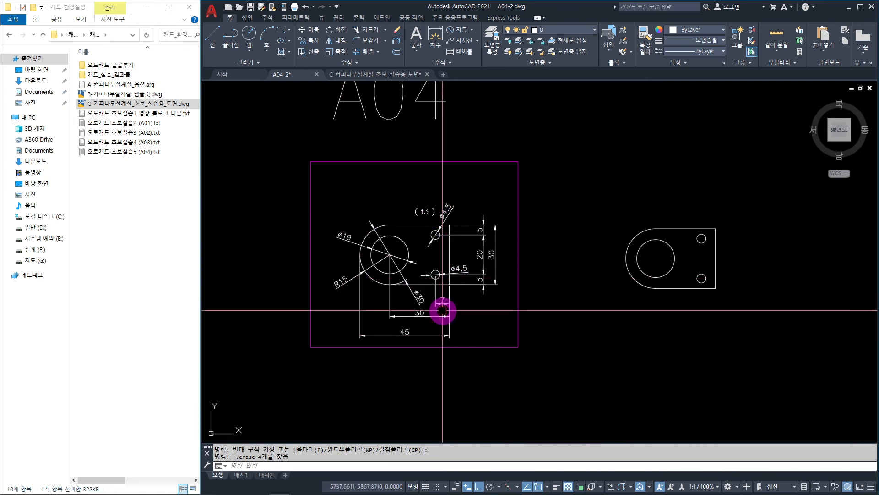
pyautogui.scroll(2, 430, 253)
pyautogui.click(472, 249)
pyautogui.click(441, 255)
pyautogui.click(394, 242)
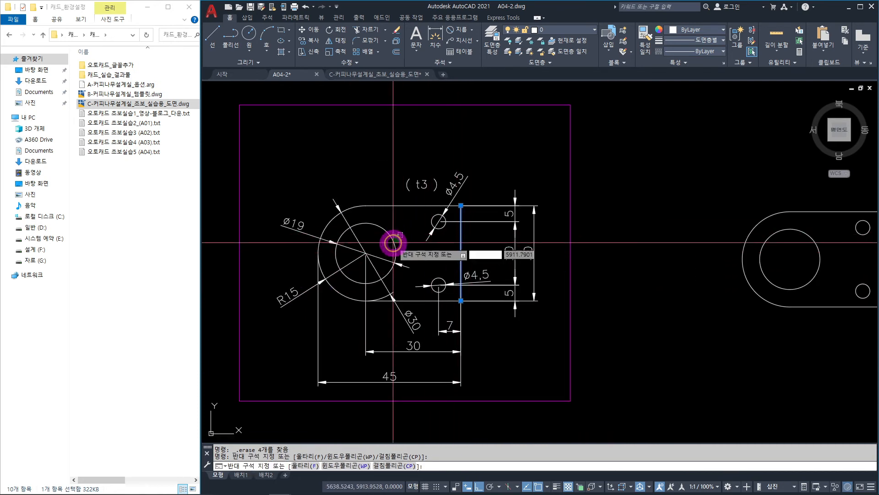
pyautogui.click(334, 216)
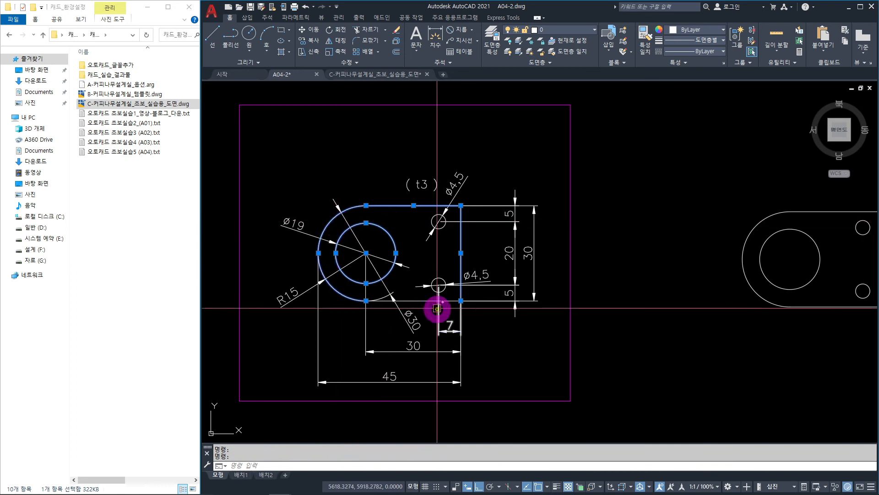
pyautogui.scroll(4, 437, 241)
pyautogui.click(442, 228)
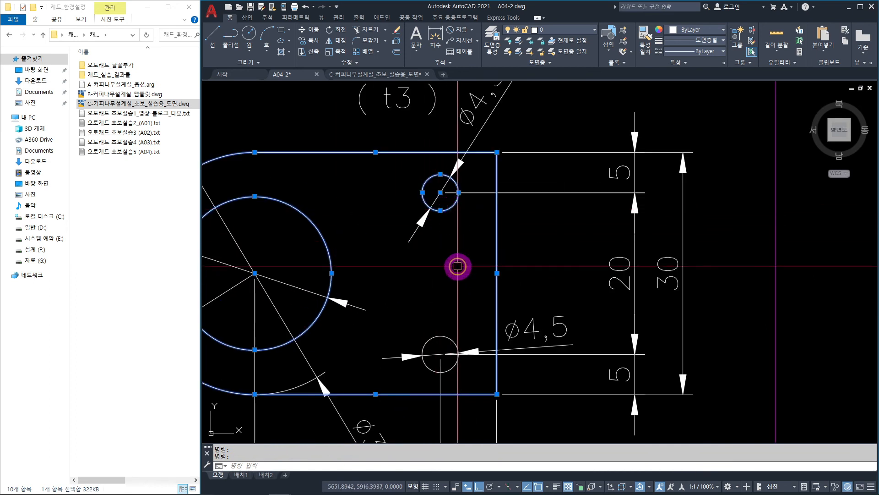
pyautogui.click(443, 296)
pyautogui.scroll(-2, 444, 295)
pyautogui.click(696, 30)
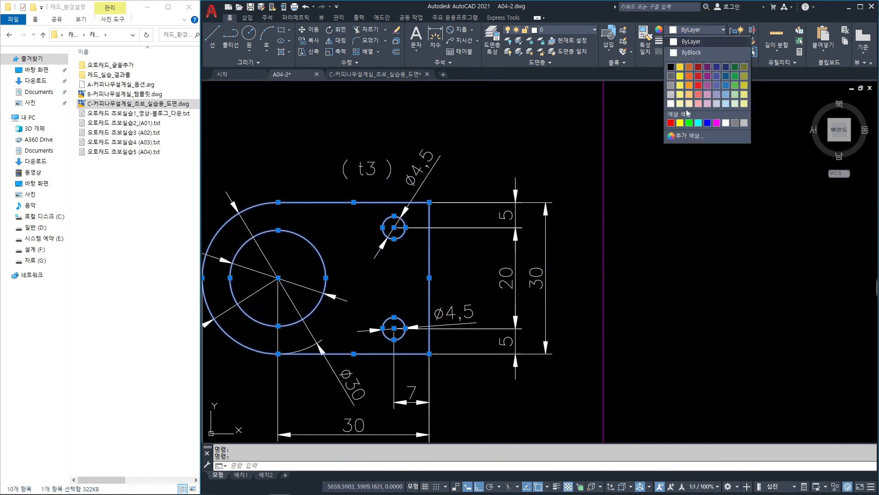
pyautogui.click(689, 123)
pyautogui.scroll(-5, 650, 233)
pyautogui.moveTo(652, 259); pyautogui.dragTo(530, 256, button='middle')
pyautogui.press('Escape')
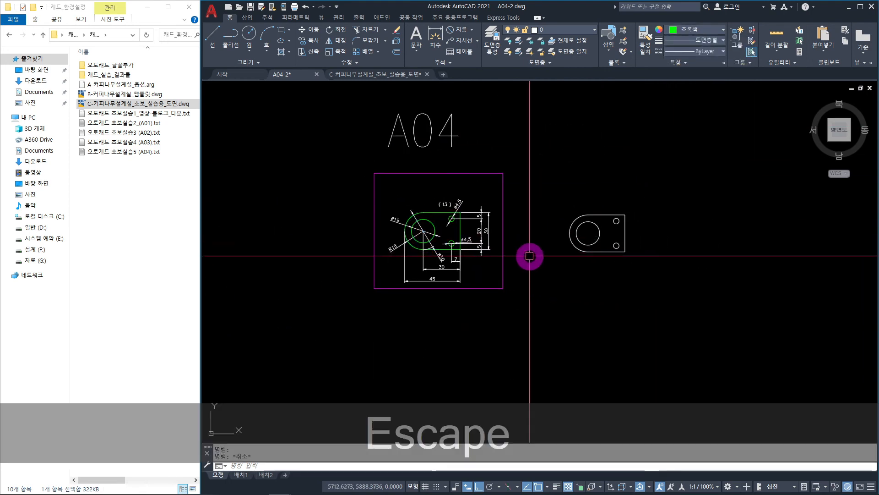
pyautogui.scroll(4, 398, 271)
pyautogui.scroll(-4, 513, 248)
pyautogui.moveTo(513, 248); pyautogui.dragTo(443, 287, button='middle')
pyautogui.scroll(2, 465, 298)
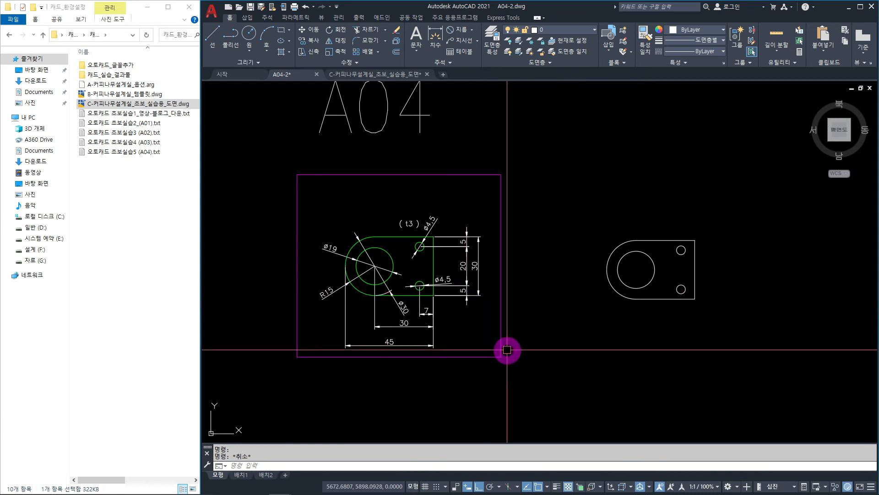
pyautogui.scroll(2, 415, 255)
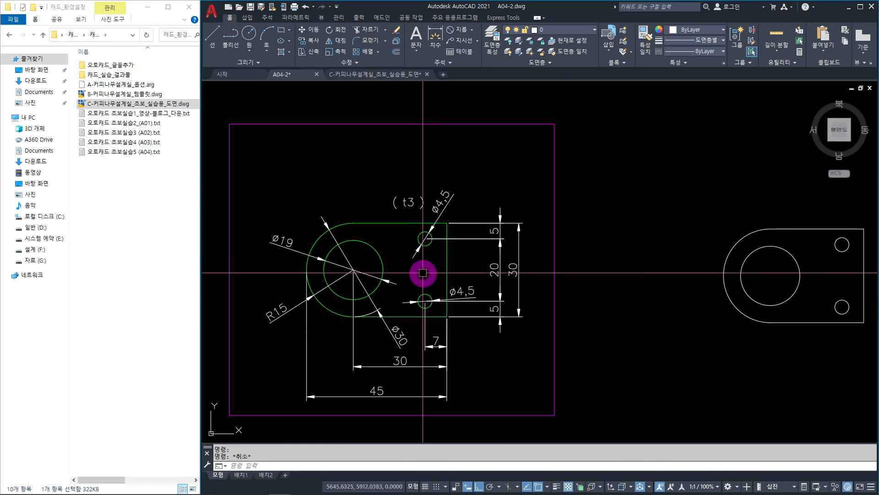
pyautogui.moveTo(422, 271); pyautogui.dragTo(444, 267, button='middle')
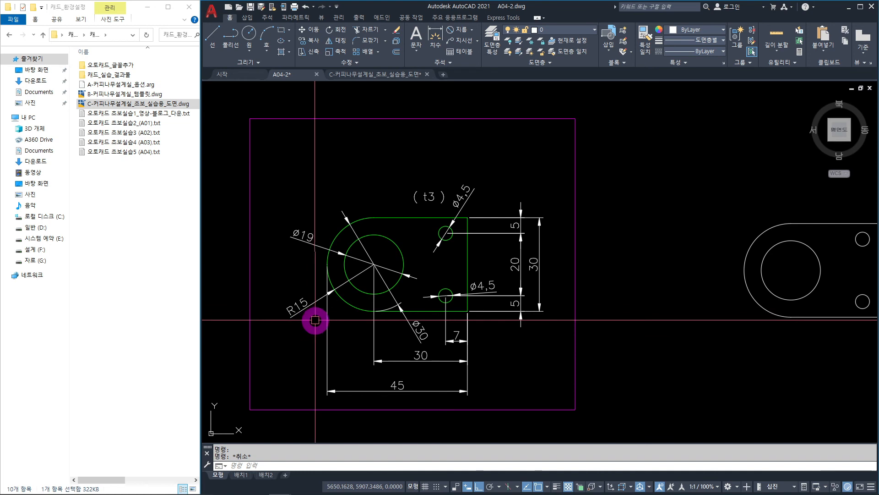
# Draw a 15 mm diameter circle in the empty area above and to the left of the new part.
pyautogui.write('c')
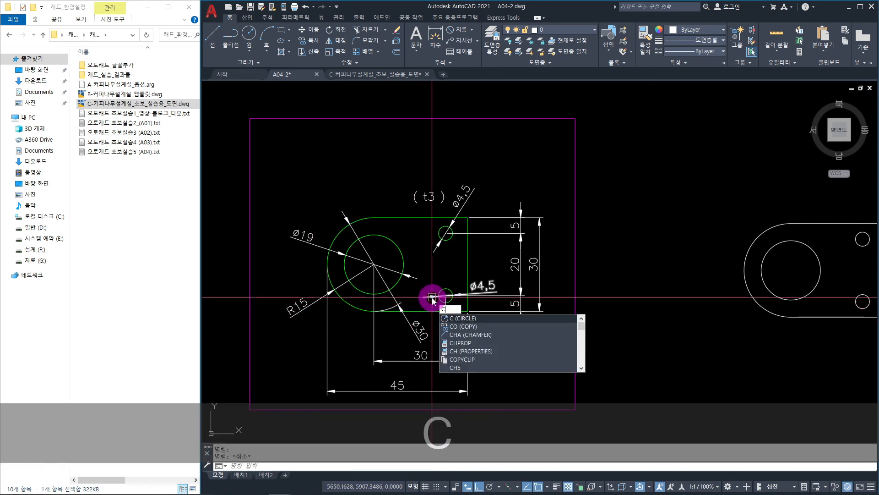
pyautogui.press('space')
pyautogui.moveTo(483, 243); pyautogui.dragTo(408, 309, button='middle')
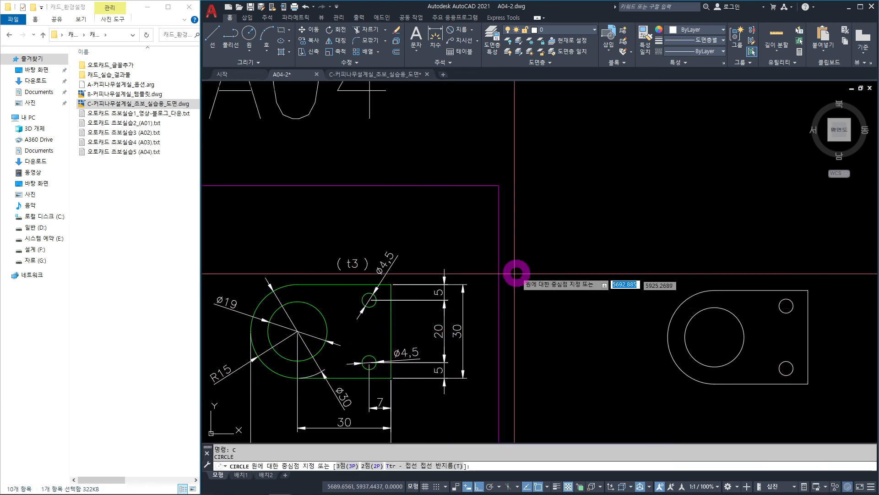
pyautogui.click(625, 176)
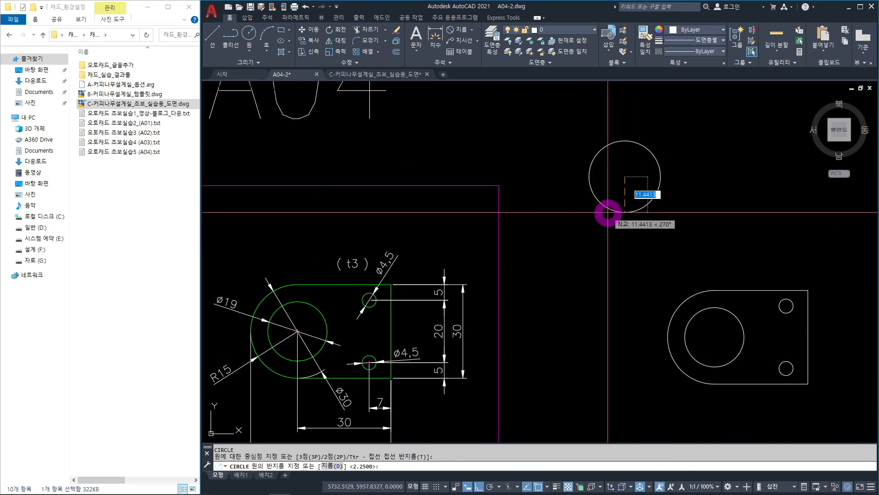
pyautogui.write('d')
pyautogui.press('Return')
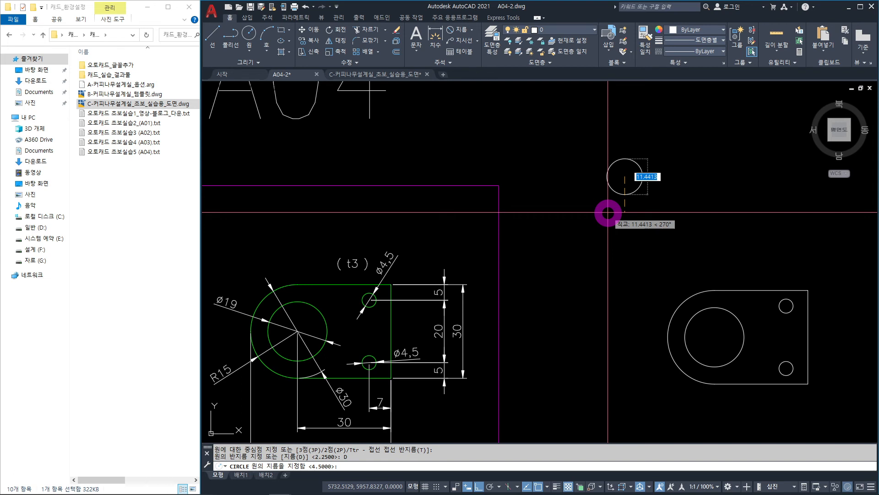
pyautogui.write('15')
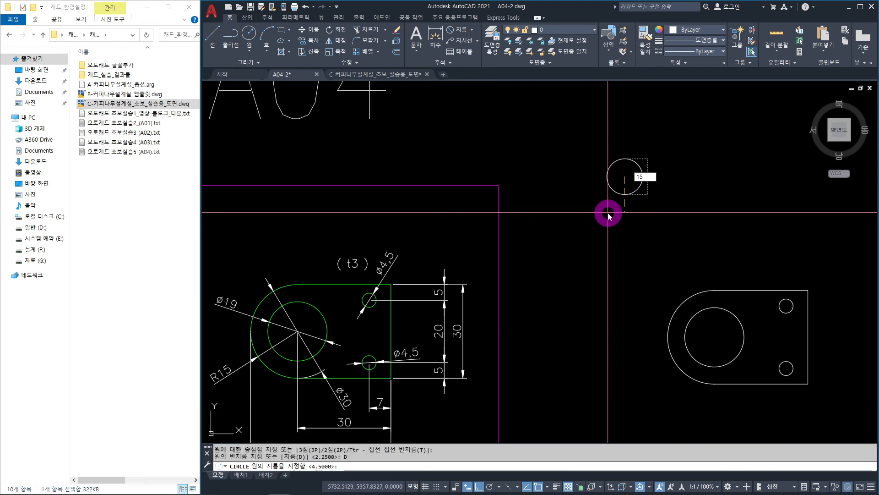
pyautogui.press('Return')
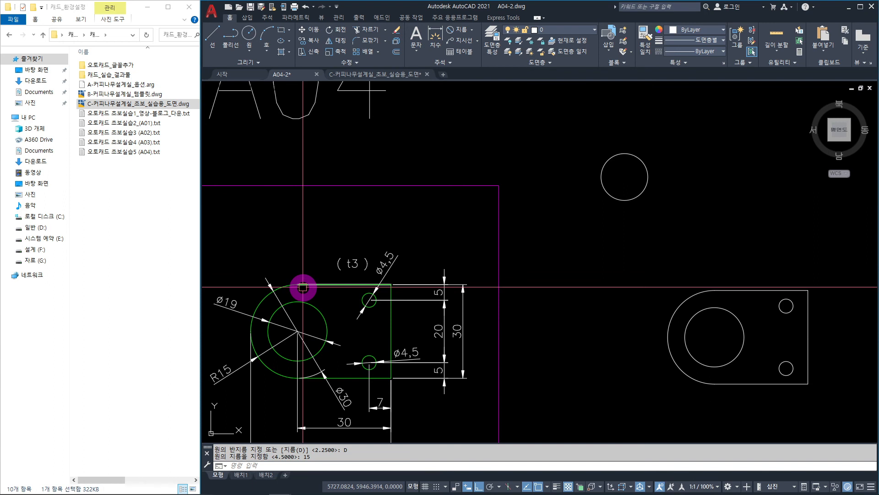
# Offset the new part's right edge 30 mm inward, through the large circle's center.
pyautogui.scroll(-1, 348, 348)
pyautogui.scroll(1, 448, 365)
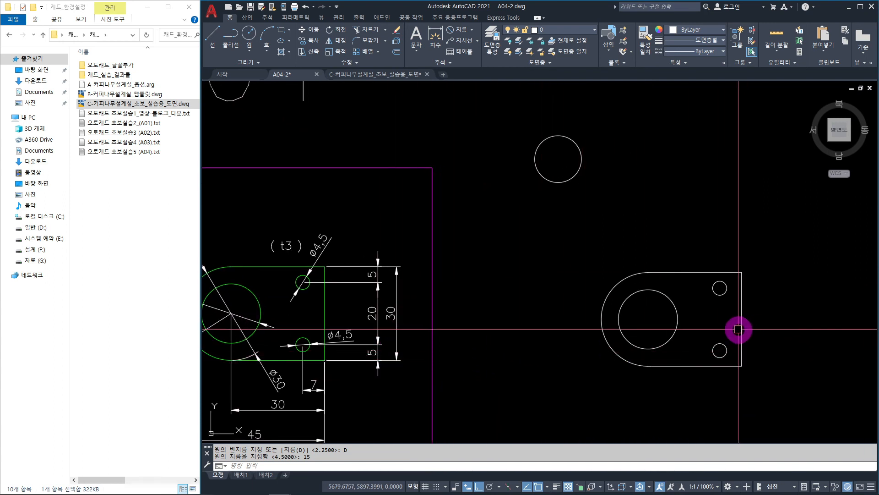
pyautogui.moveTo(682, 257); pyautogui.dragTo(614, 242, button='middle')
pyautogui.click(719, 328)
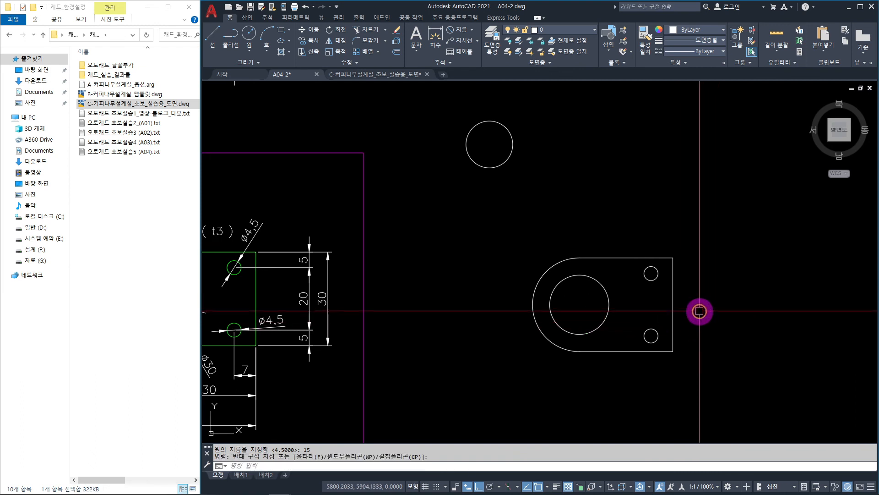
pyautogui.press('Escape')
pyautogui.write('o')
pyautogui.press('Return')
pyautogui.write('30')
pyautogui.press('Return')
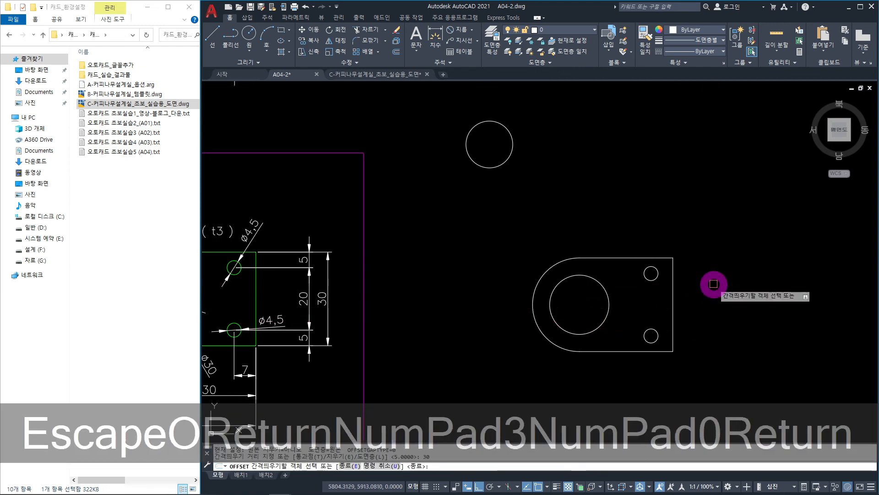
pyautogui.click(673, 308)
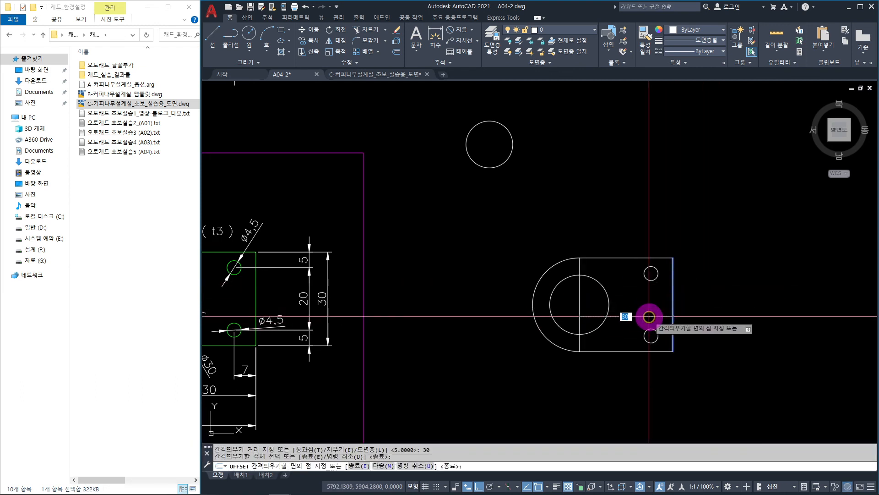
pyautogui.click(647, 316)
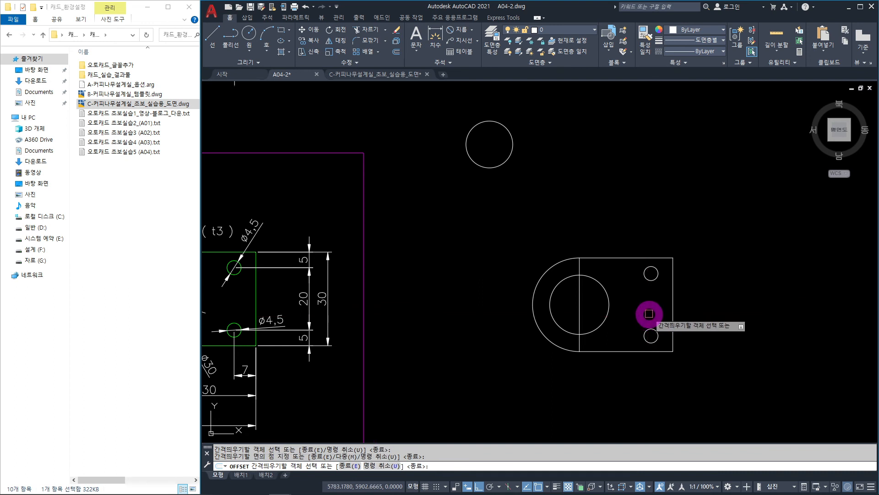
# Draw a horizontal line from the new part's large circle center to beyond its right edge.
pyautogui.press('Escape')
pyautogui.write('L')
pyautogui.press('space')
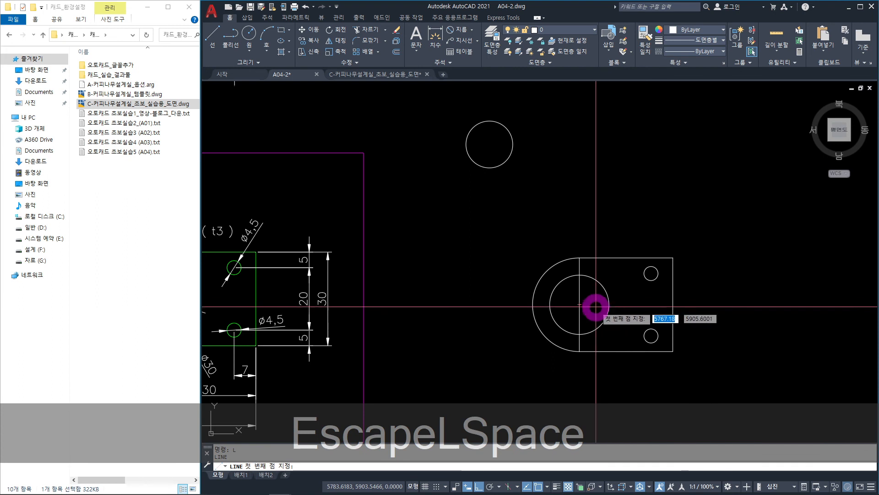
pyautogui.click(579, 304)
pyautogui.click(736, 329)
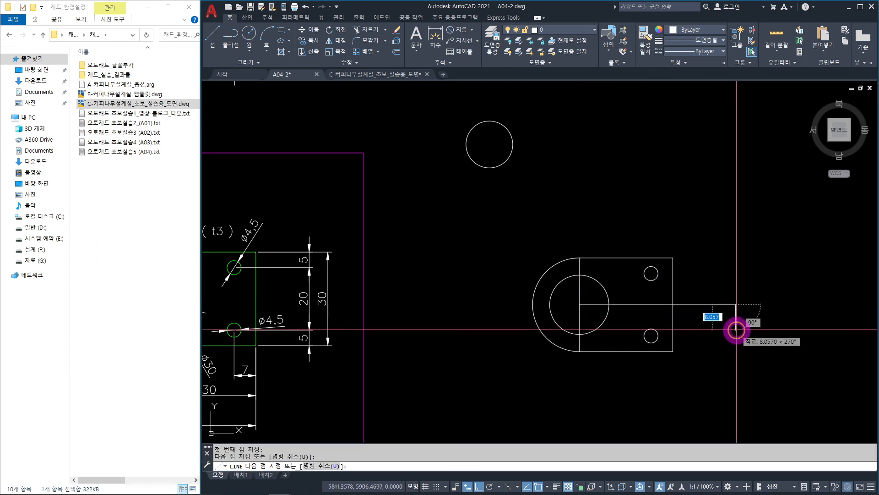
pyautogui.press('Escape')
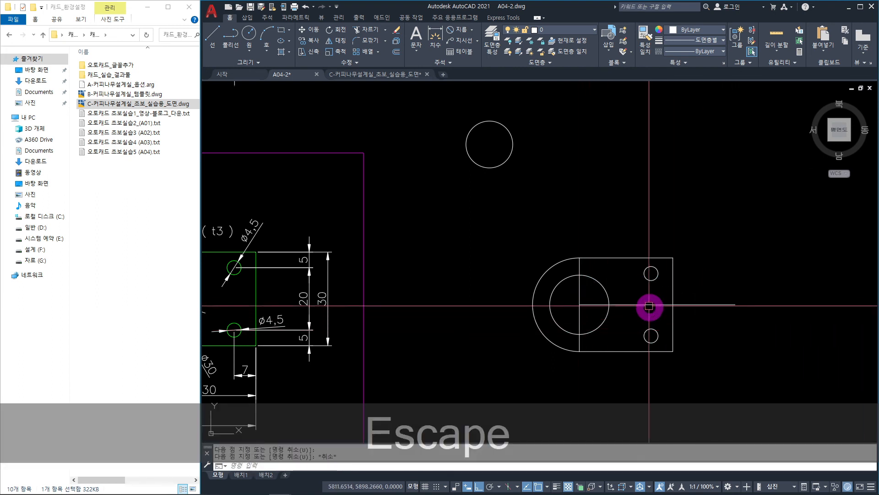
# Offset the new part's right edge 15 mm inward.
pyautogui.write('O')
pyautogui.press('Return')
pyautogui.write('15')
pyautogui.press('Return')
pyautogui.click(671, 321)
pyautogui.click(648, 338)
pyautogui.press('Escape')
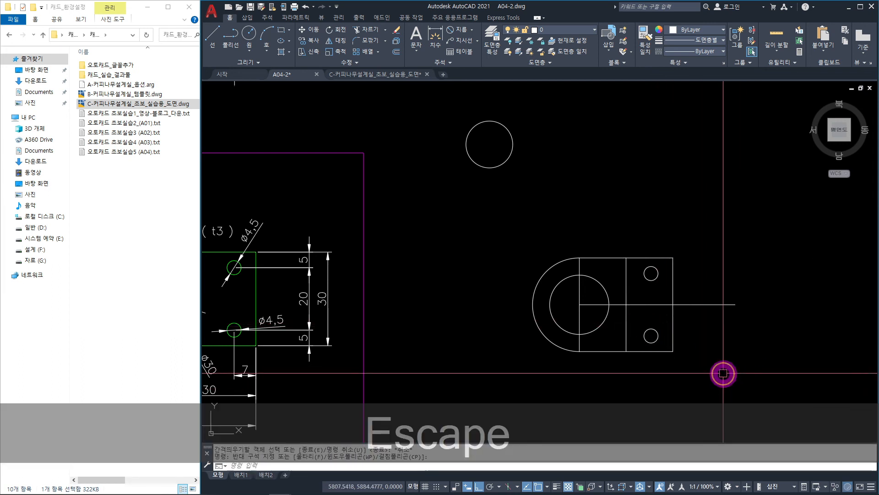
pyautogui.click(639, 314)
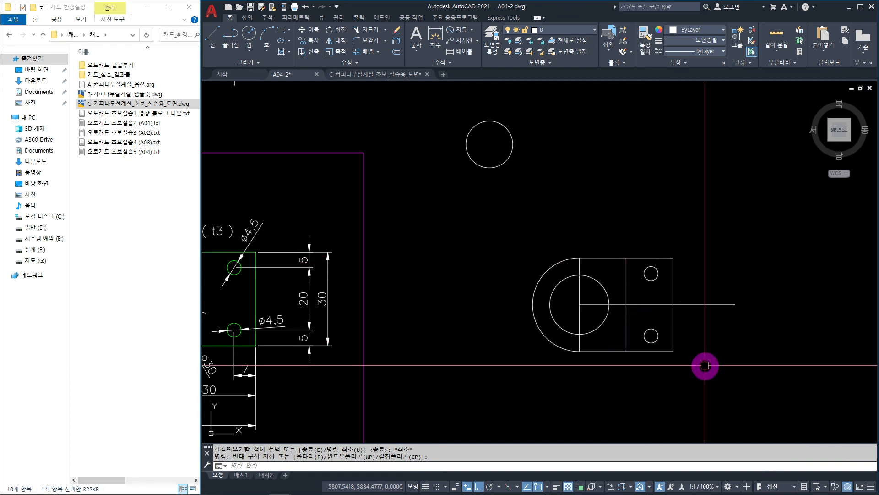
# Draw a circle centered where the inner offset line crosses the horizontal line, with its radius reaching the new part's upper edge.
pyautogui.write('c')
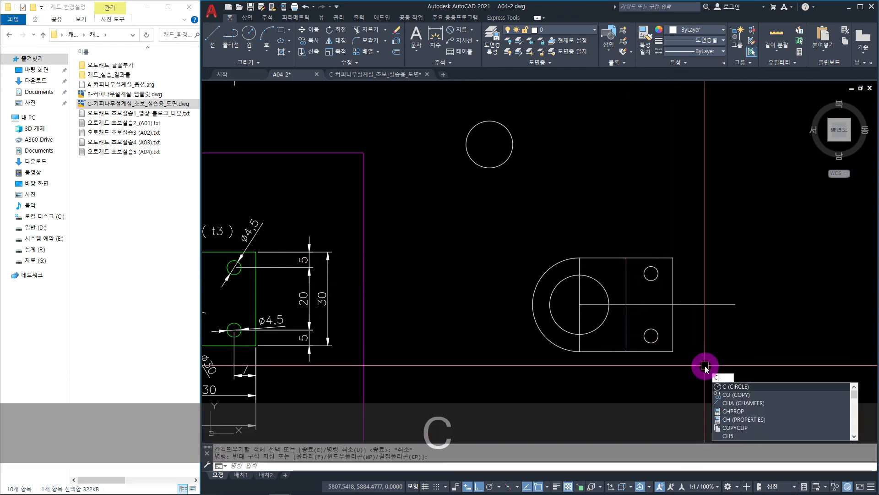
pyautogui.press('space')
pyautogui.click(627, 305)
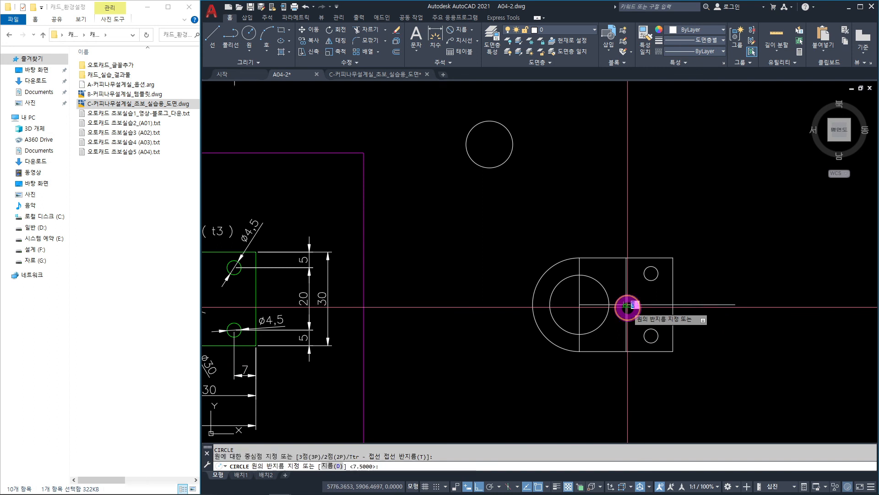
pyautogui.click(627, 258)
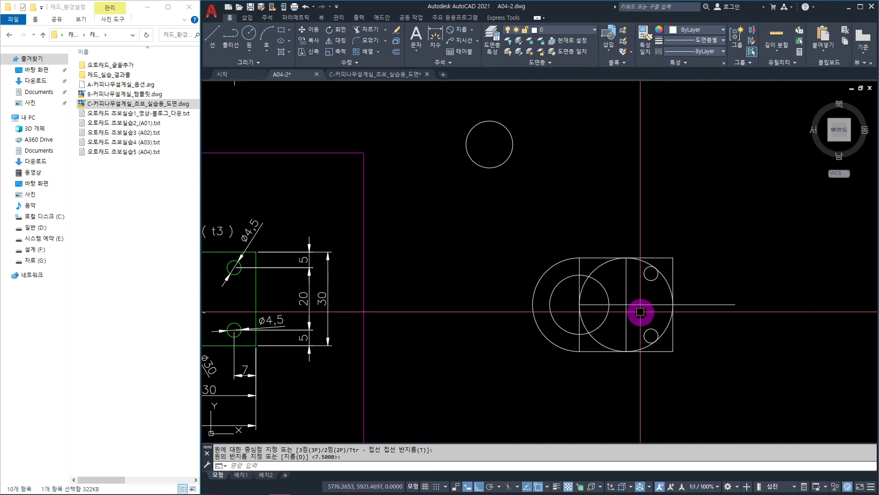
# Delete the demonstration circle, the horizontal line and both vertical offset lines from the new part.
pyautogui.click(605, 262)
pyautogui.click(605, 262)
pyautogui.click(636, 289)
pyautogui.click(622, 314)
pyautogui.press('Delete')
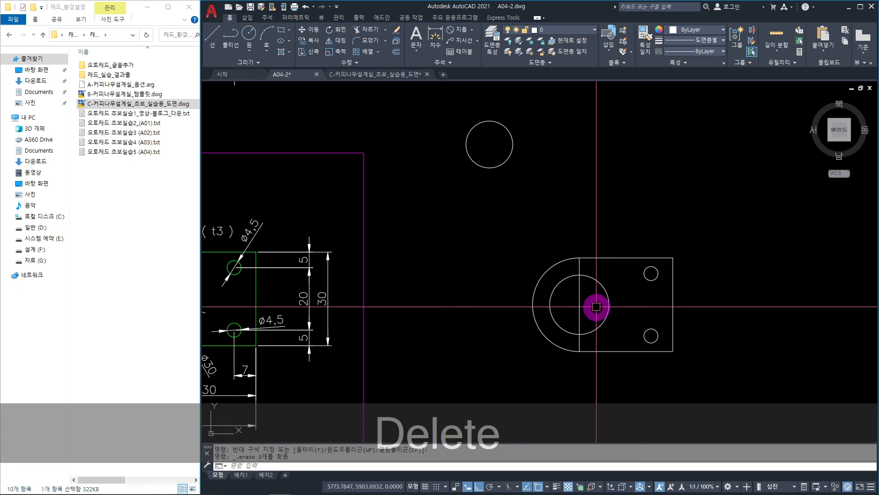
pyautogui.click(579, 306)
pyautogui.press('Delete')
# Delete the separate 15 mm diameter circle above the new part.
pyautogui.click(556, 196)
pyautogui.click(494, 171)
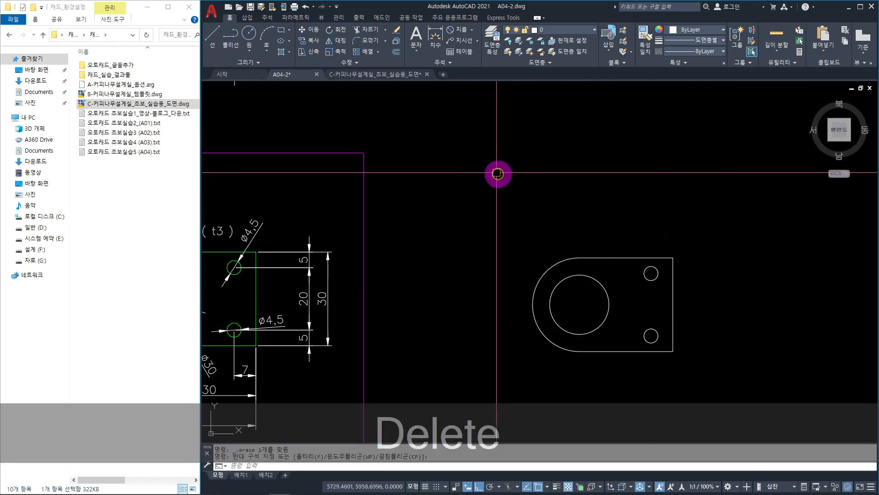
pyautogui.press('Delete')
# Save the A04-2 drawing with the dimensioned original and the finished new part.
pyautogui.scroll(-4, 480, 265)
pyautogui.moveTo(481, 265)
pyautogui.mouseDown(button='middle')
pyautogui.moveTo(616, 268)
pyautogui.moveTo(571, 281)
pyautogui.mouseUp(button='middle')
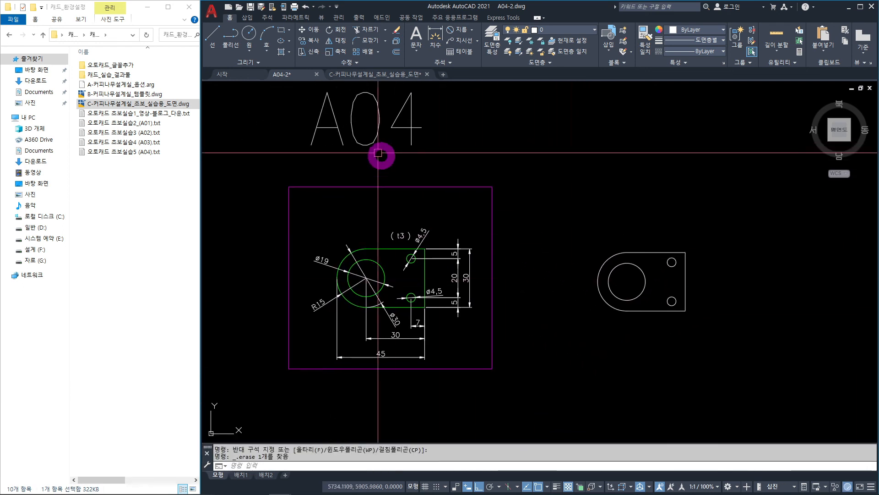
pyautogui.rightClick(296, 78)
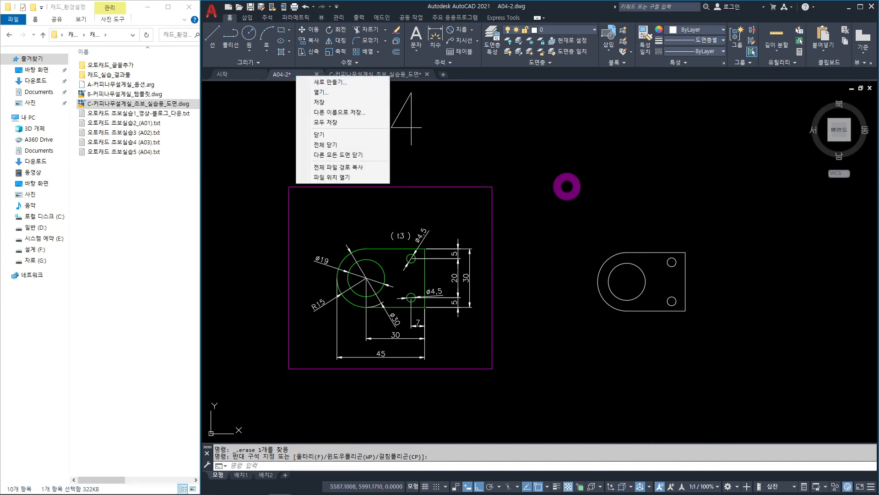
pyautogui.press('Escape')
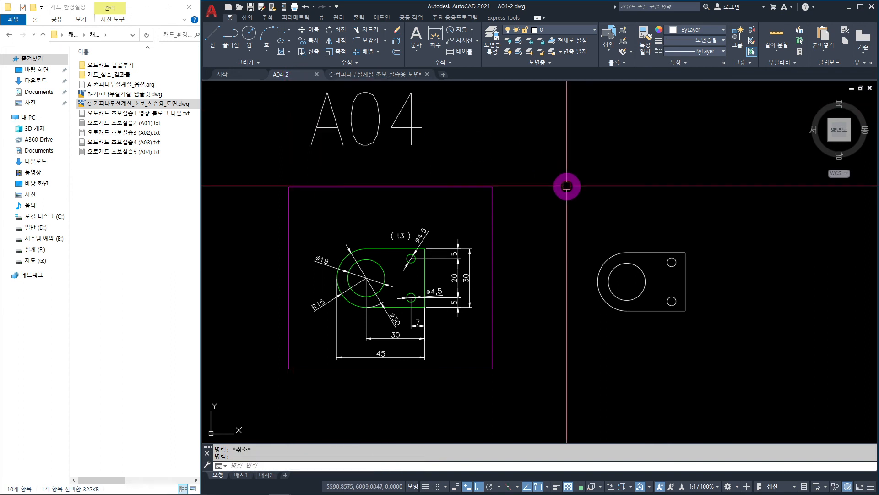